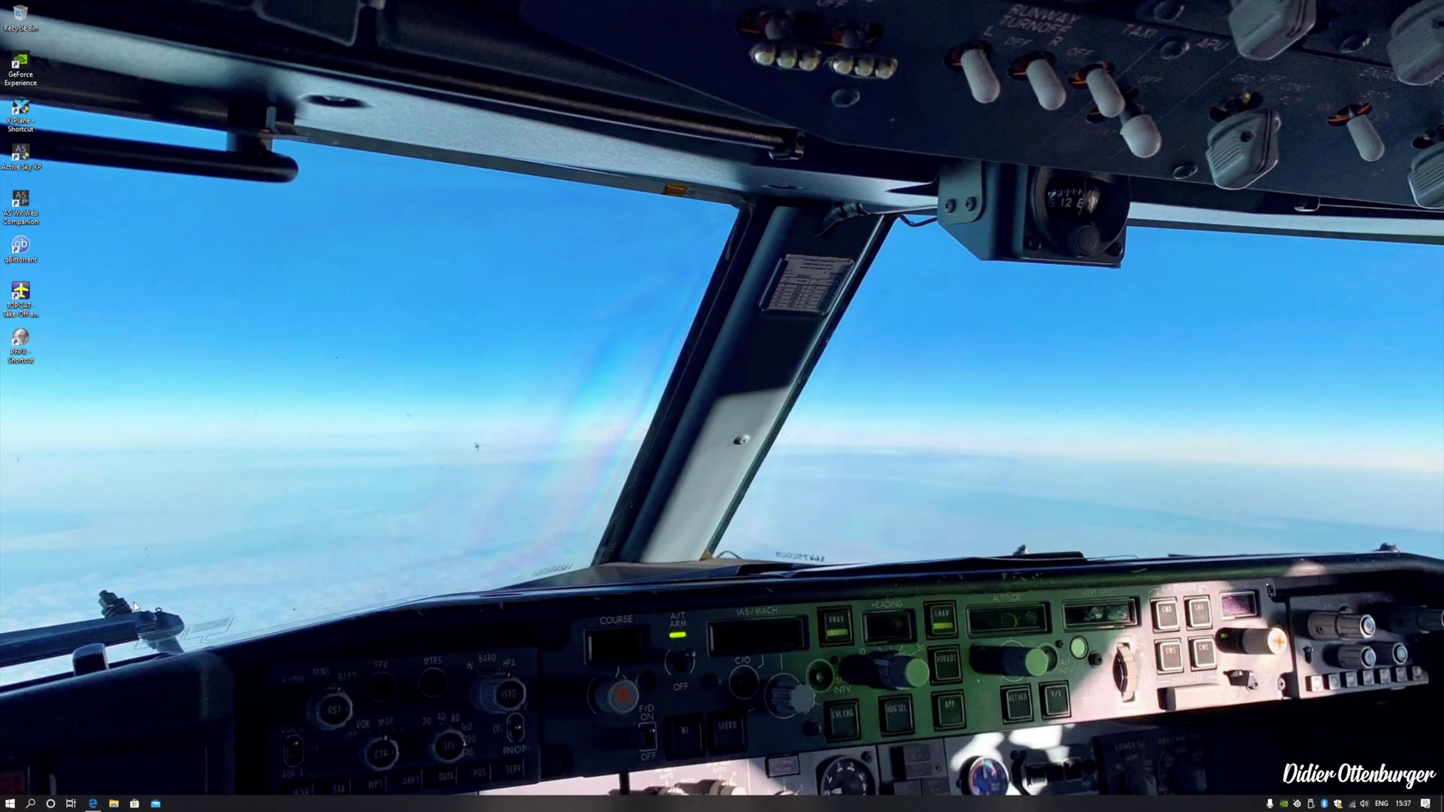
Show the X-Plane.org HD 4K Moon 1.3 page in Edge and review its address and description
click(92, 802)
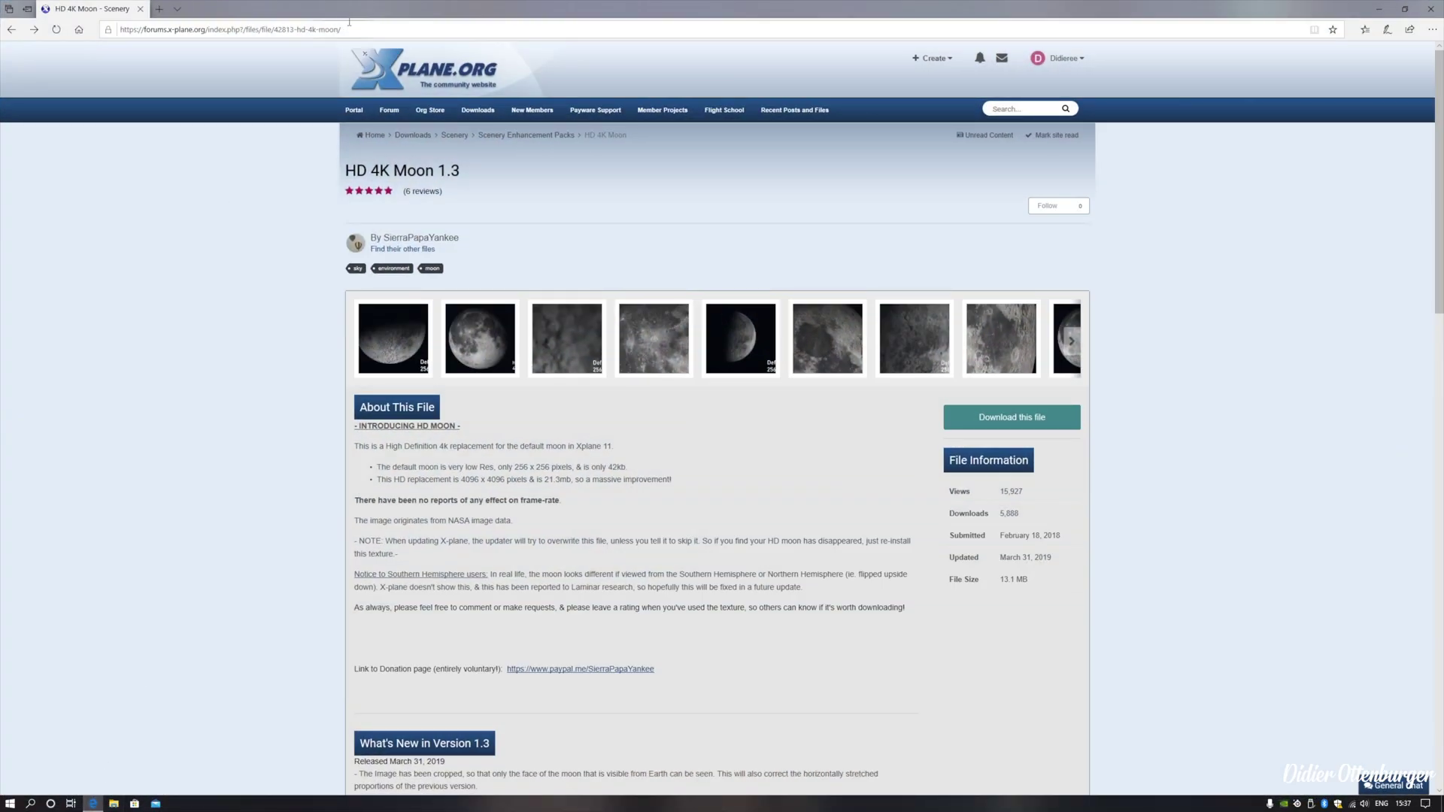
click(383, 28)
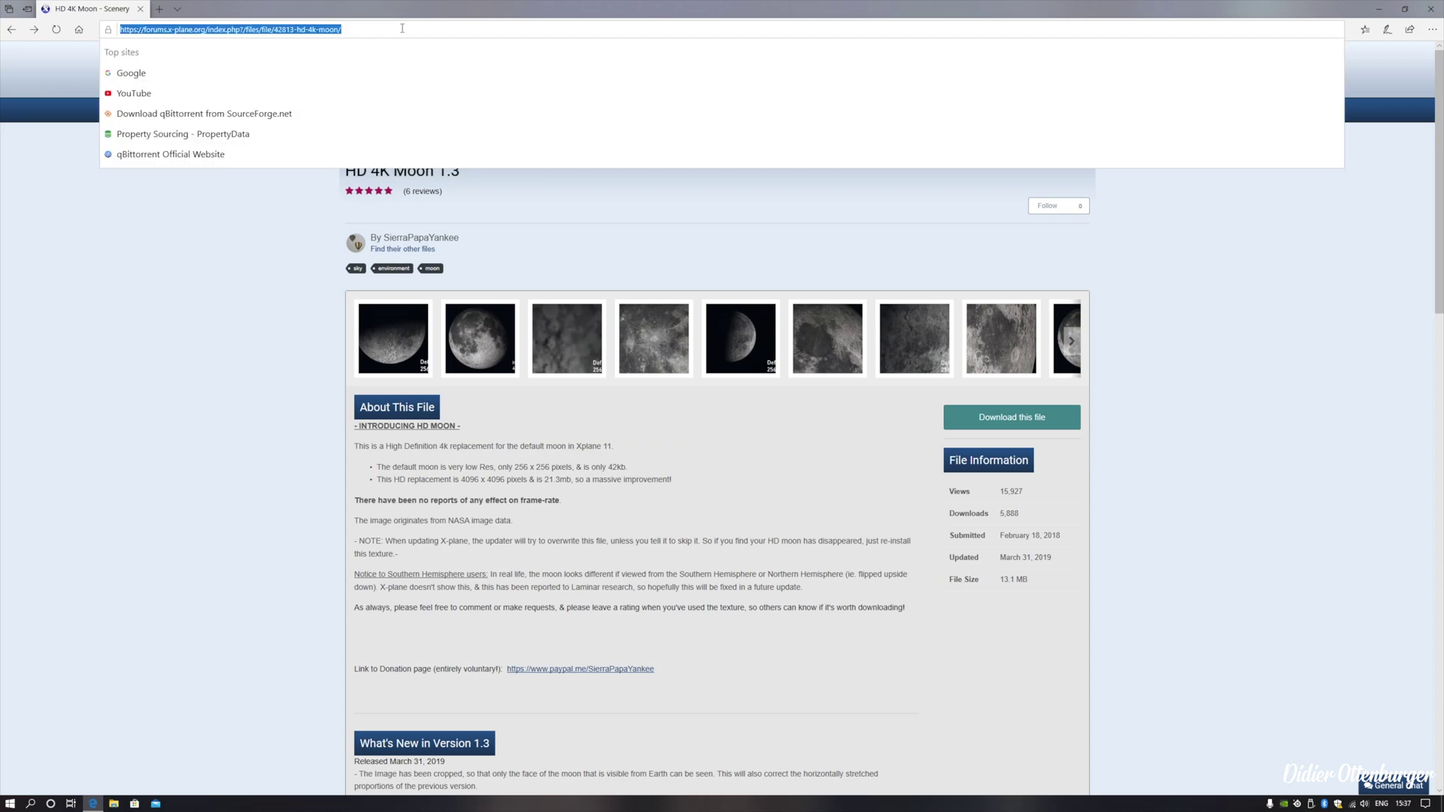
click(404, 28)
drag(383, 28, 78, 19)
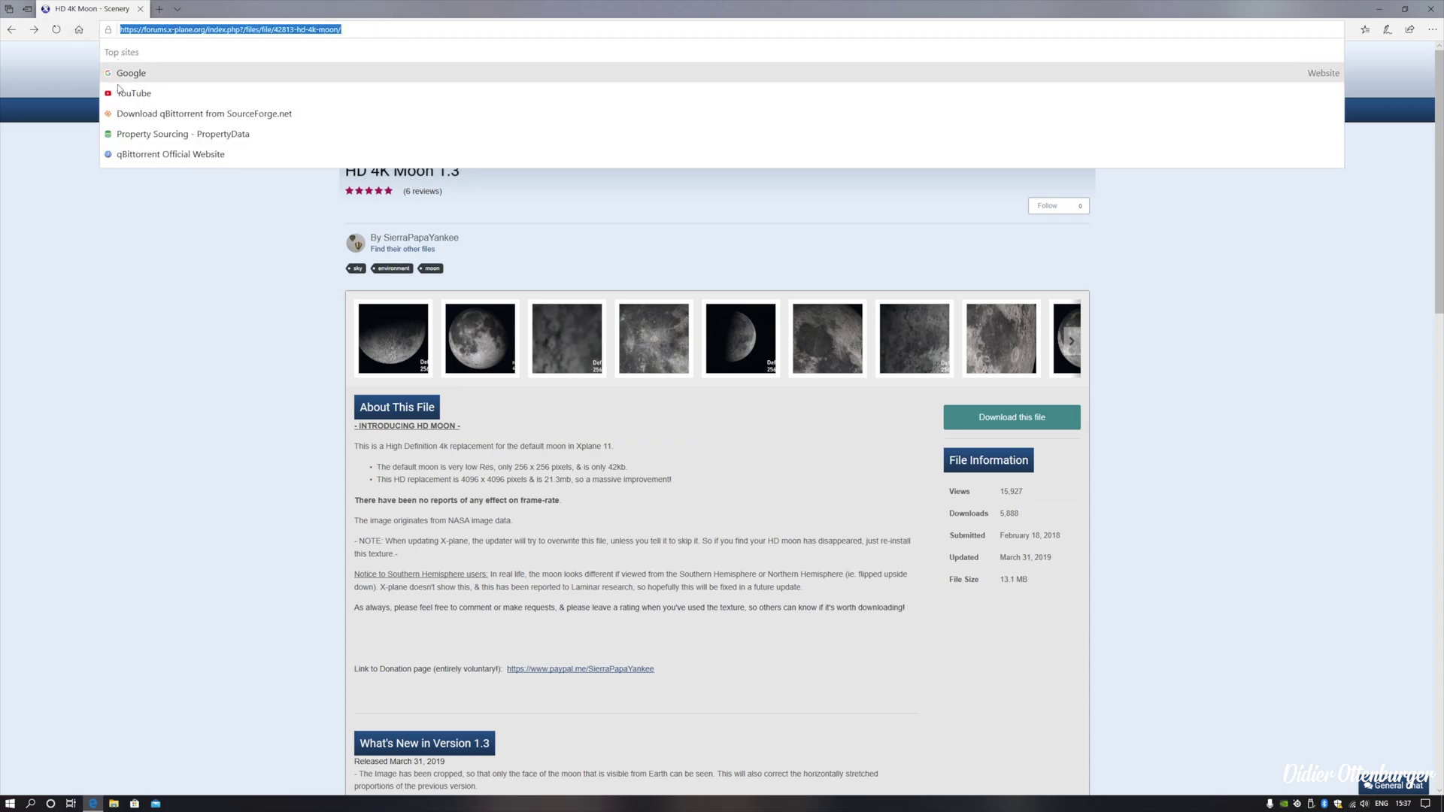
click(233, 282)
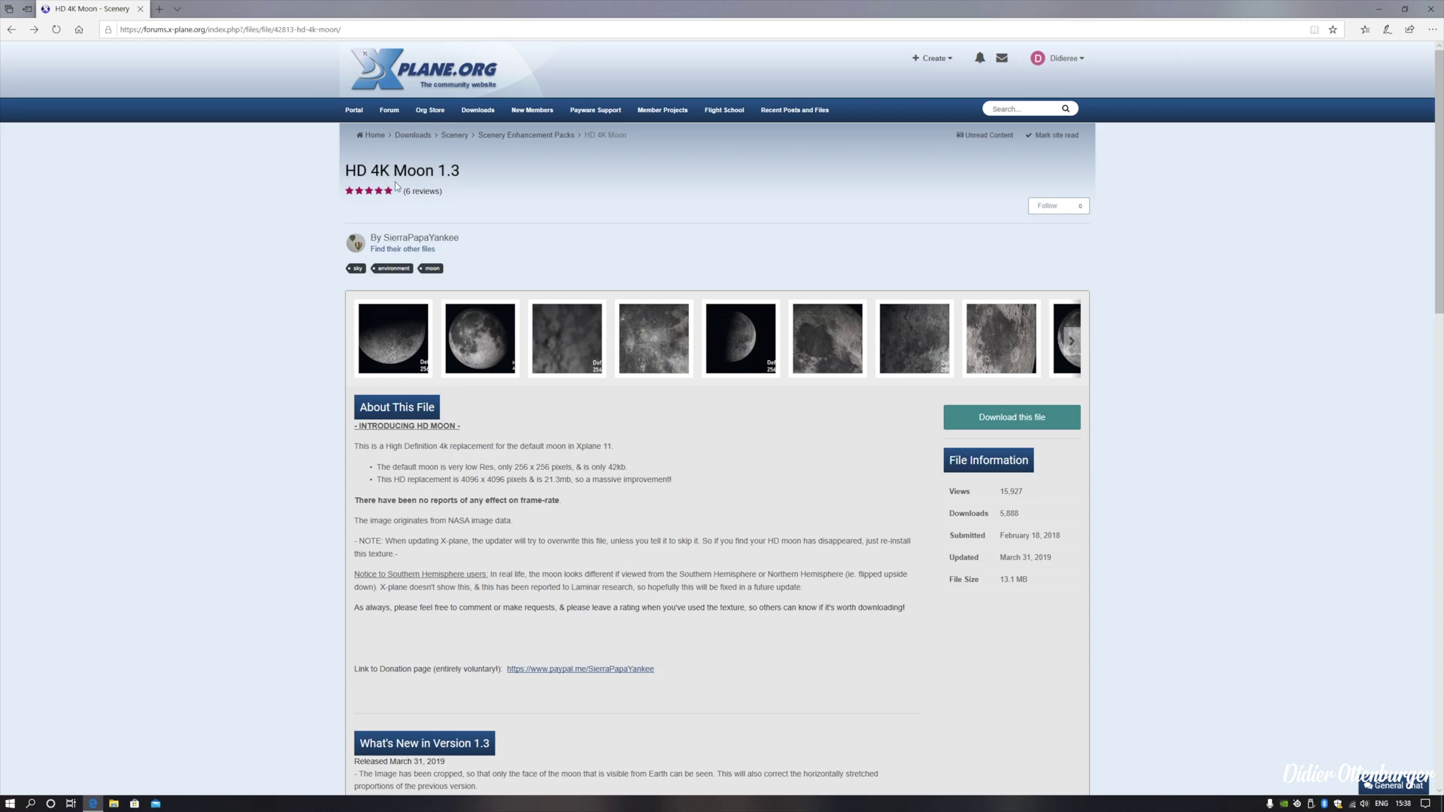
drag(354, 426, 911, 609)
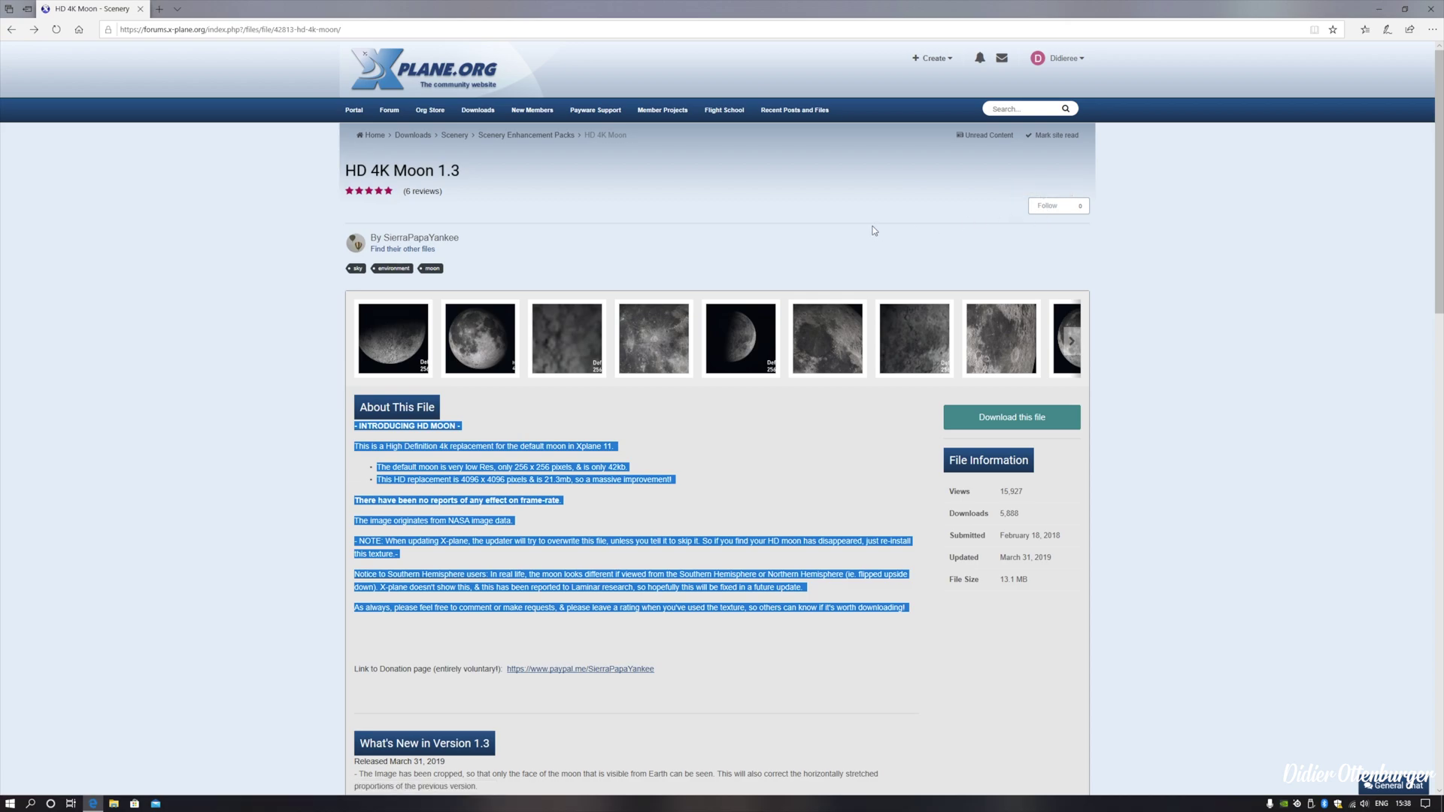
click(795, 412)
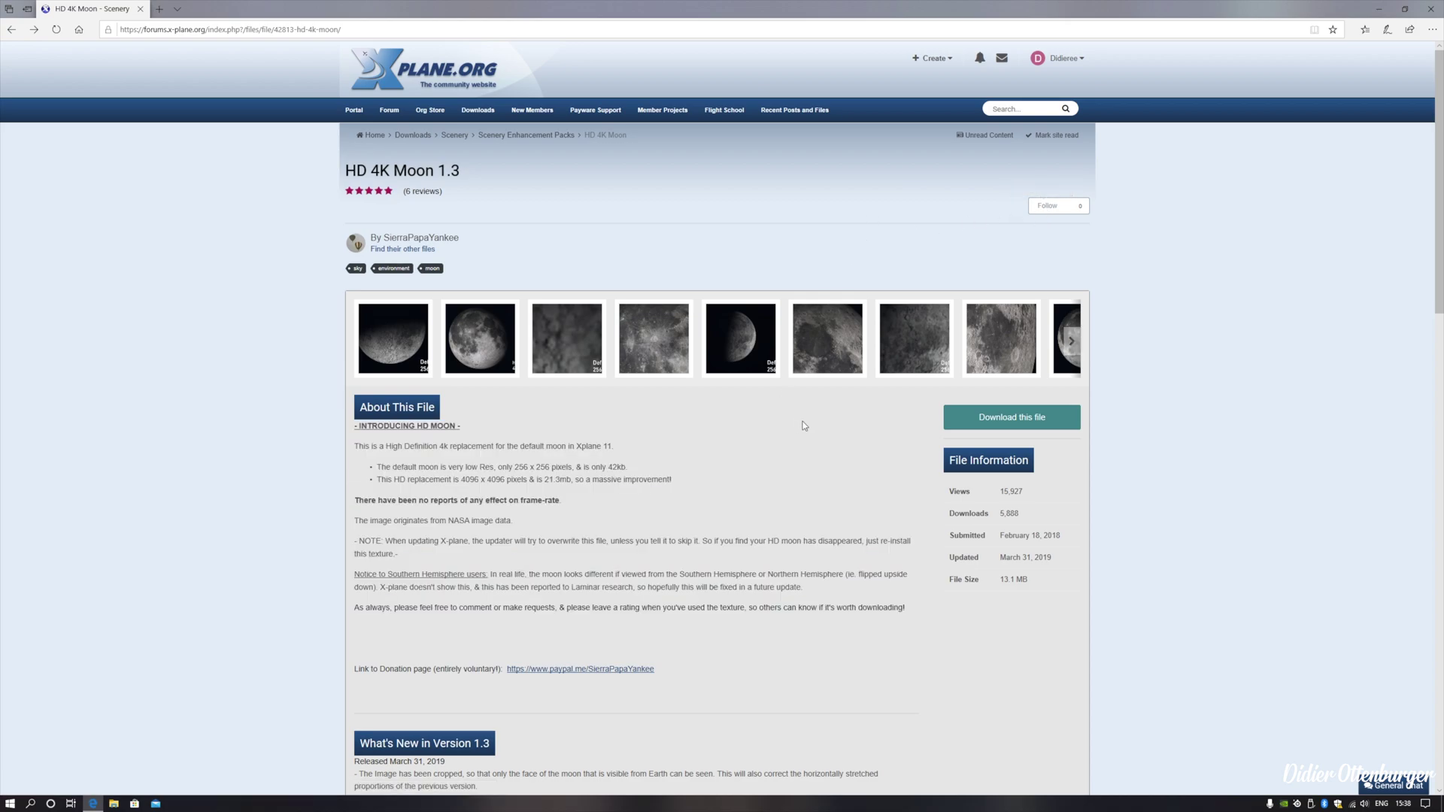
Download and save the 13.1 MB '4k Moon 1.3.zip' file
click(1027, 428)
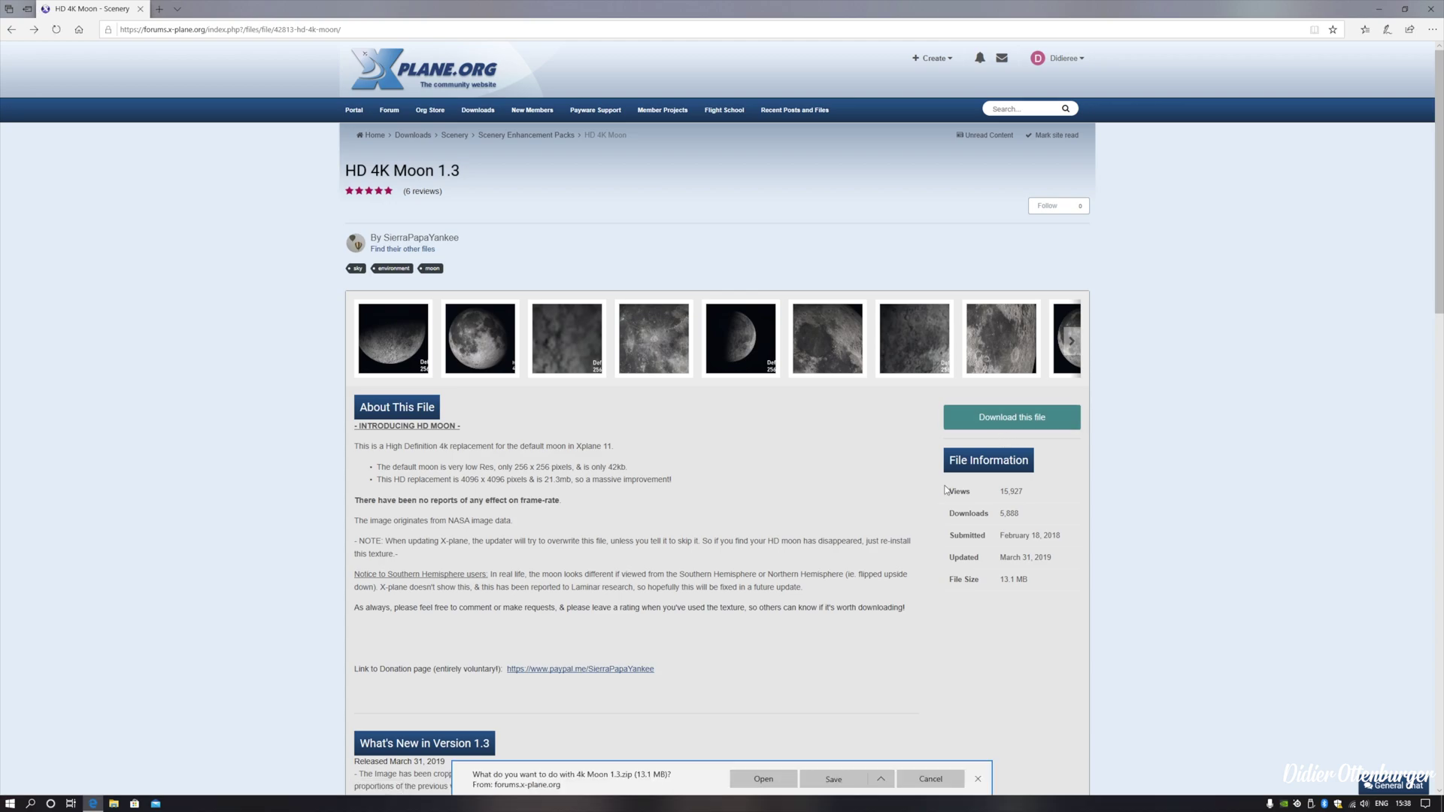
click(833, 780)
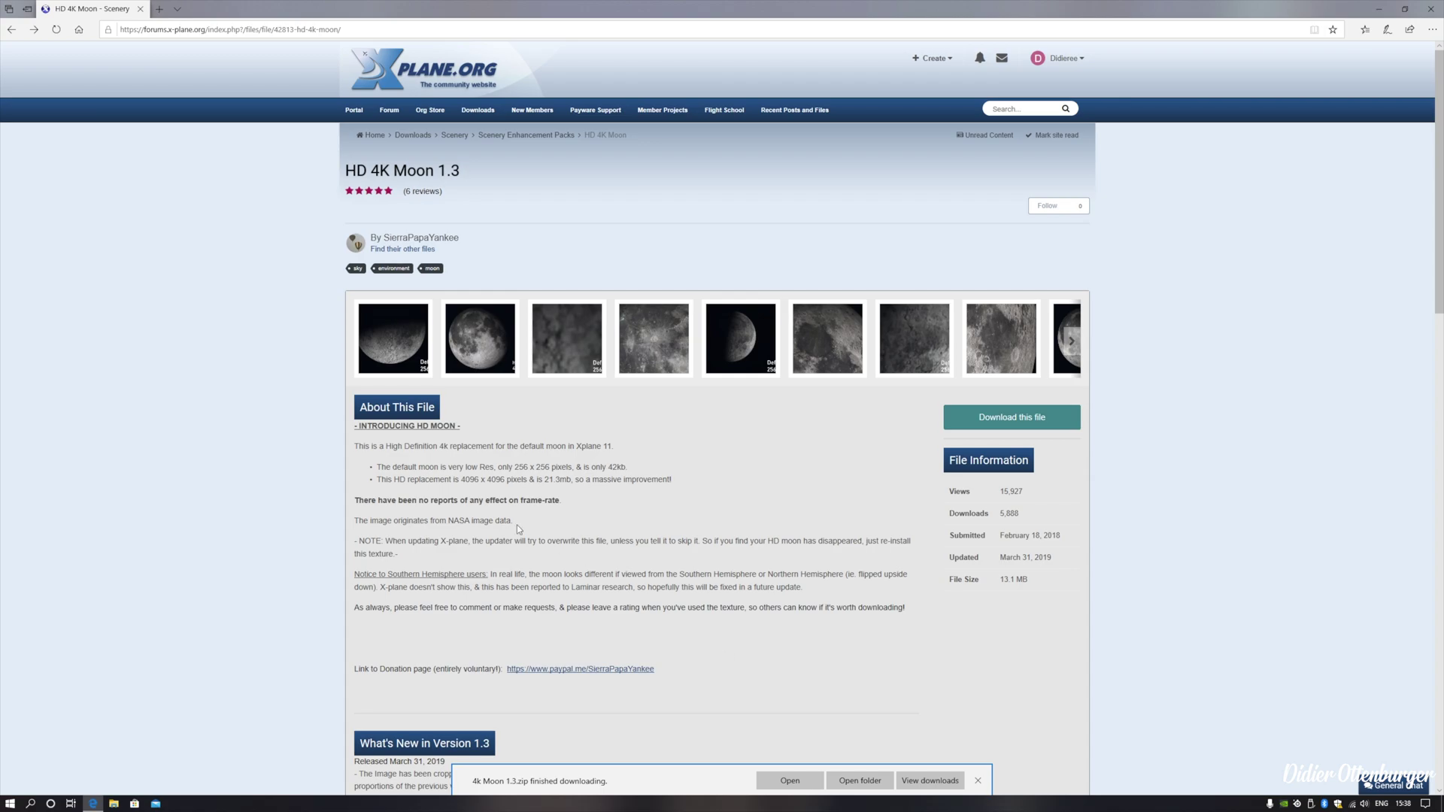
click(395, 348)
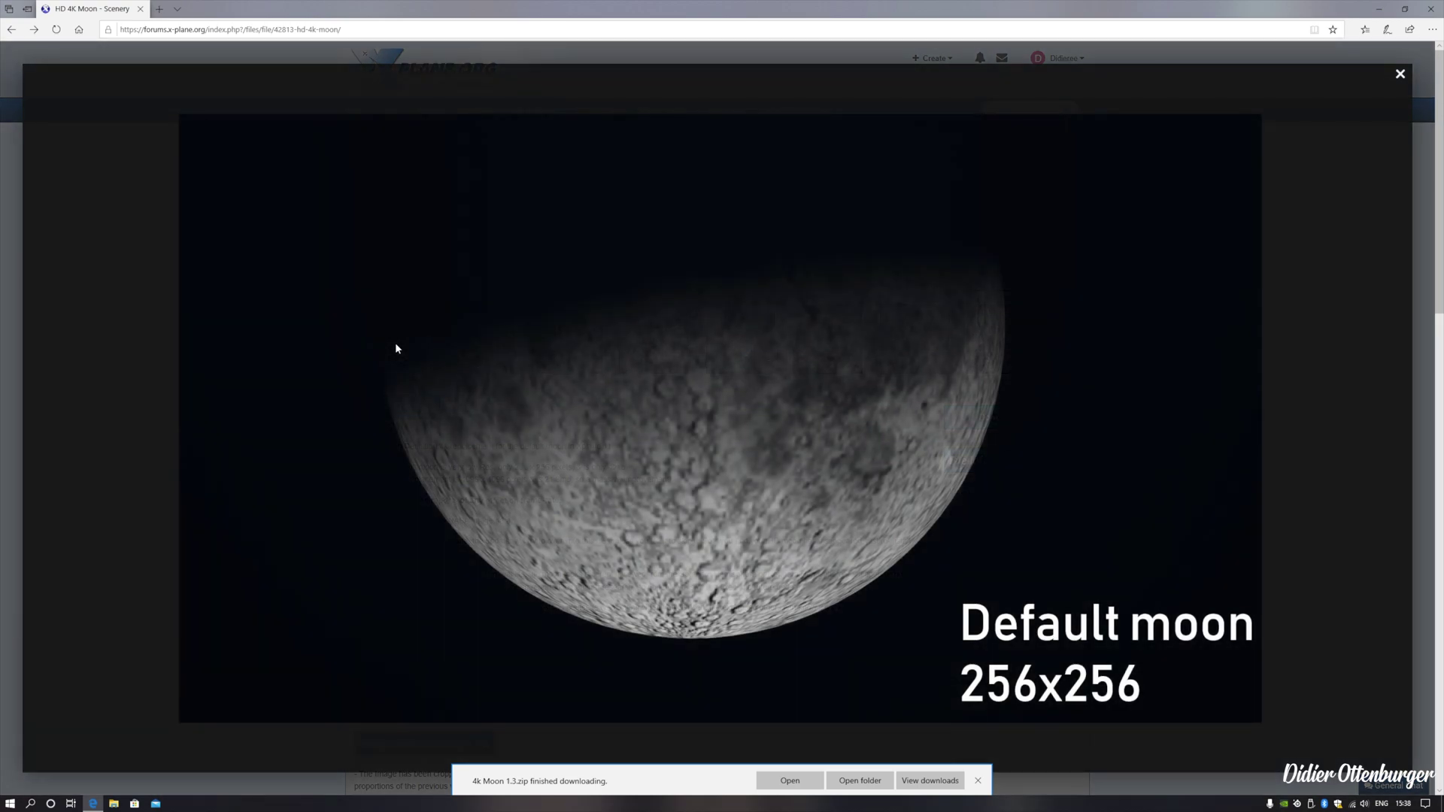
mouse_move(397, 344)
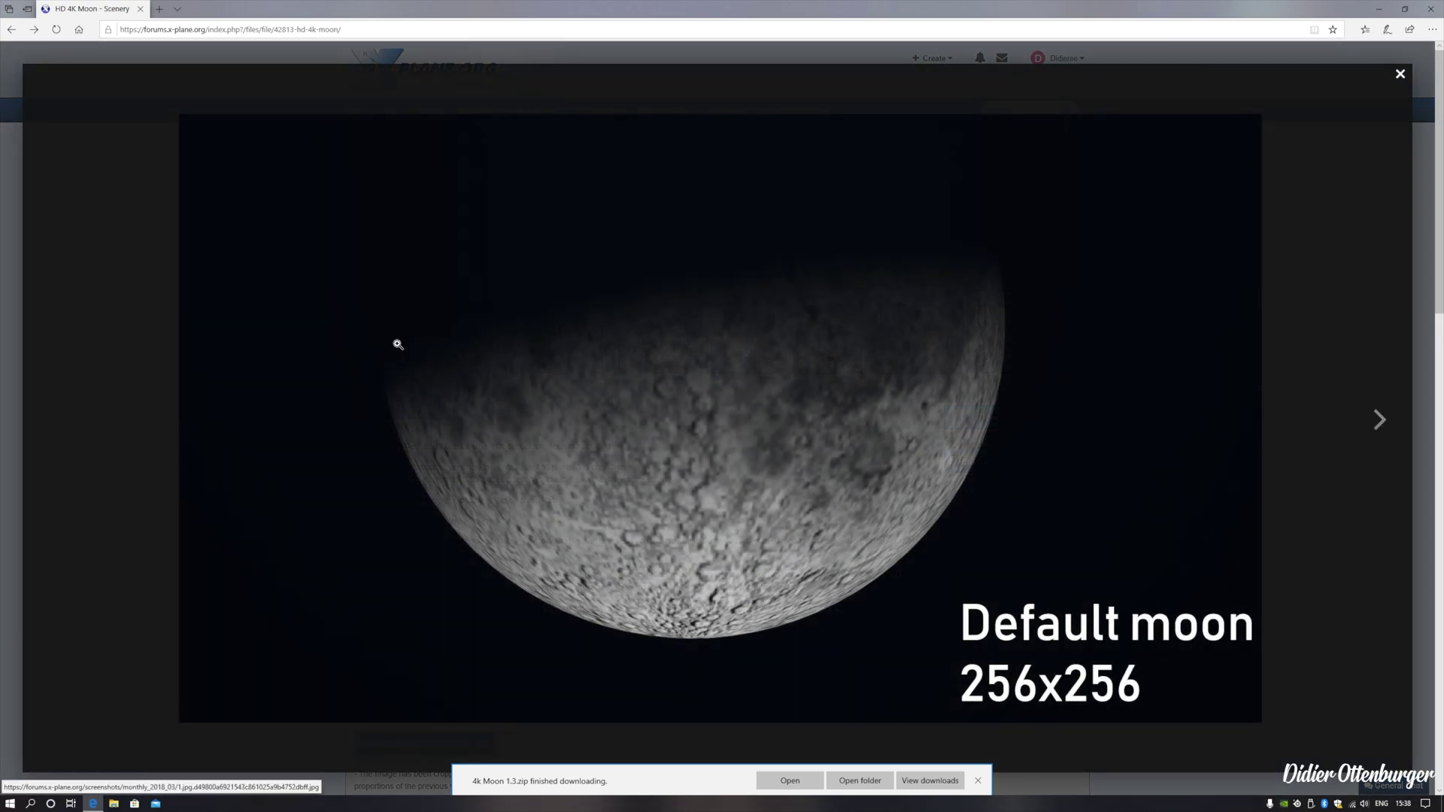
click(1379, 420)
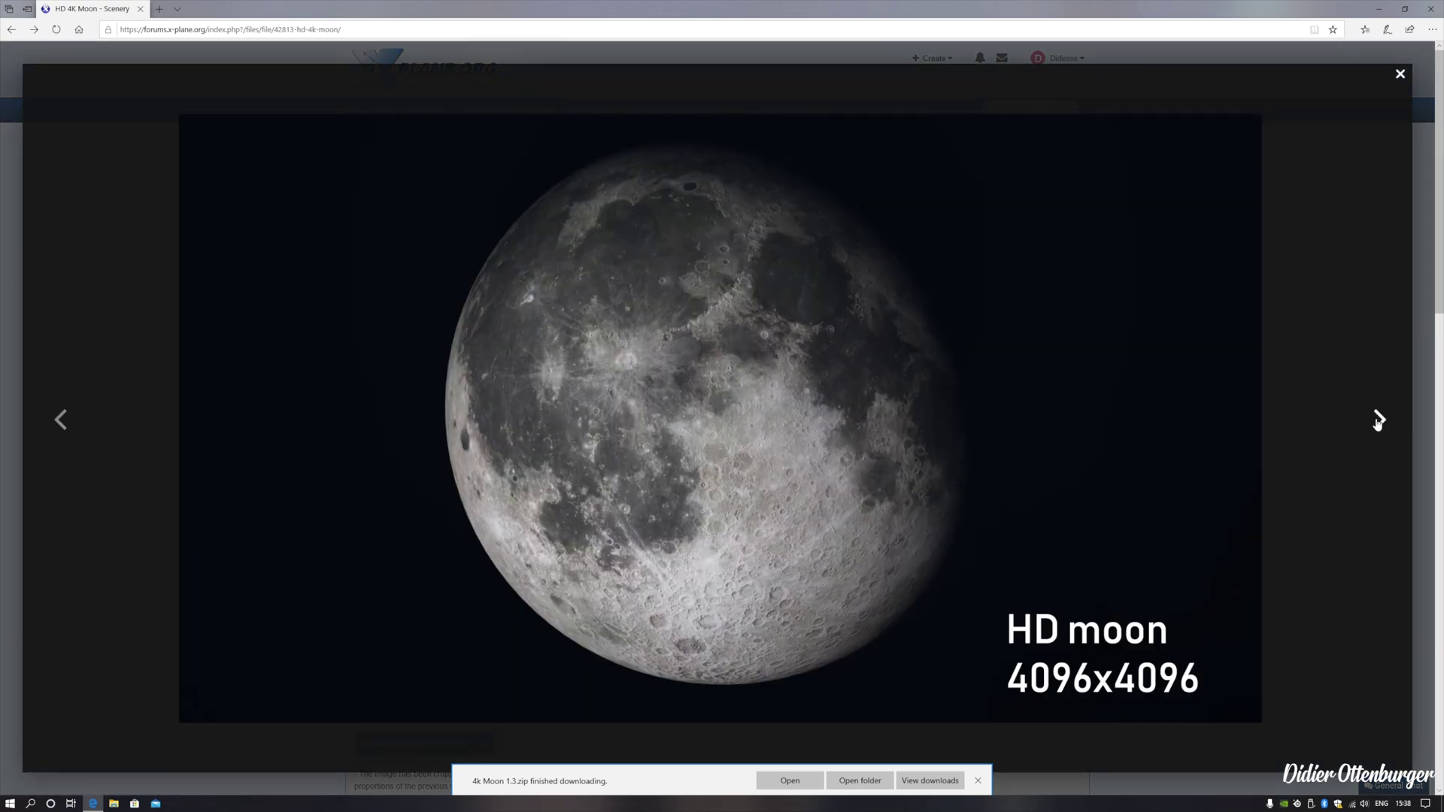
click(1379, 421)
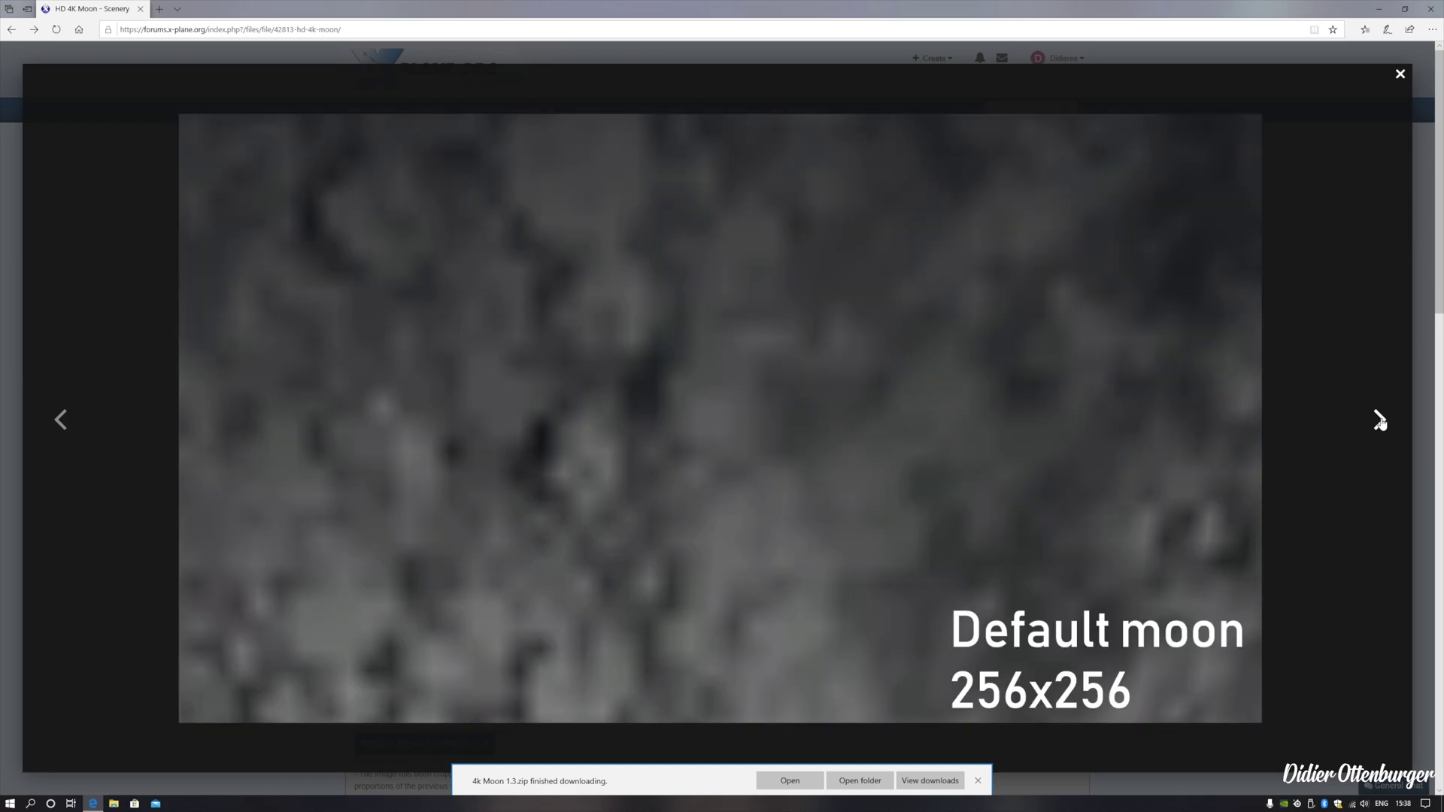
click(1379, 422)
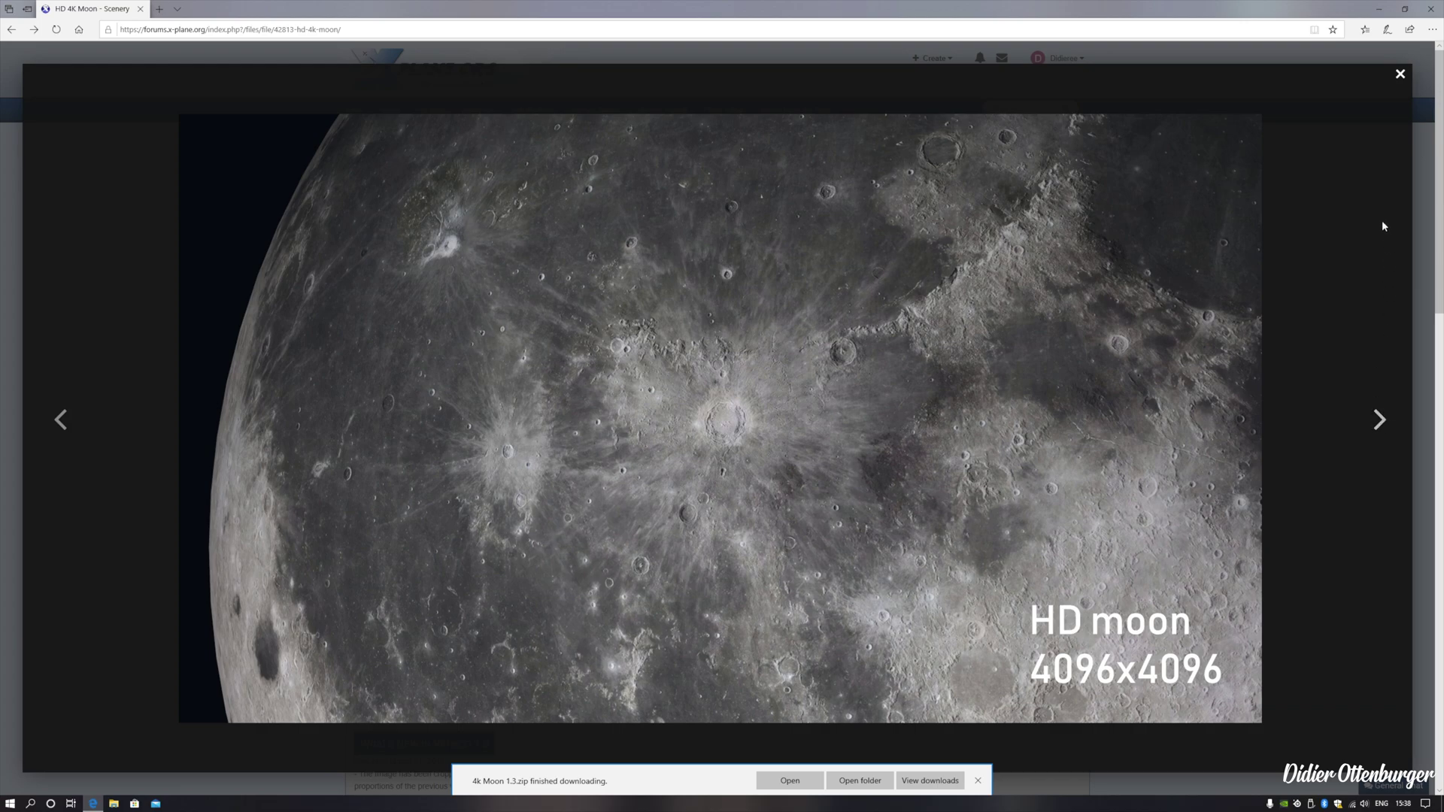
click(1400, 76)
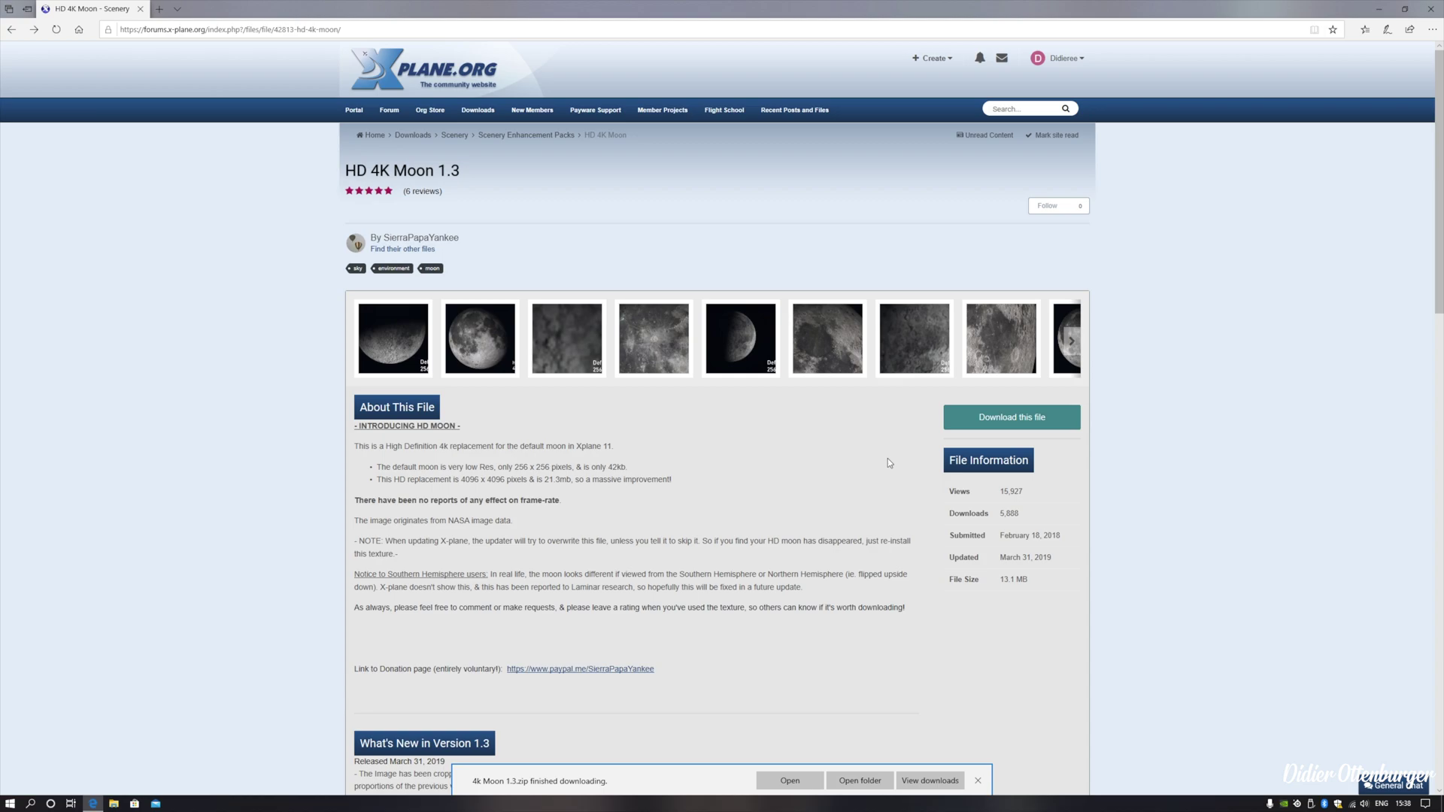
Close Edge and extract '4k Moon 1.3' in Downloads to a '4k Moon 1.3' folder
click(1431, 10)
click(114, 804)
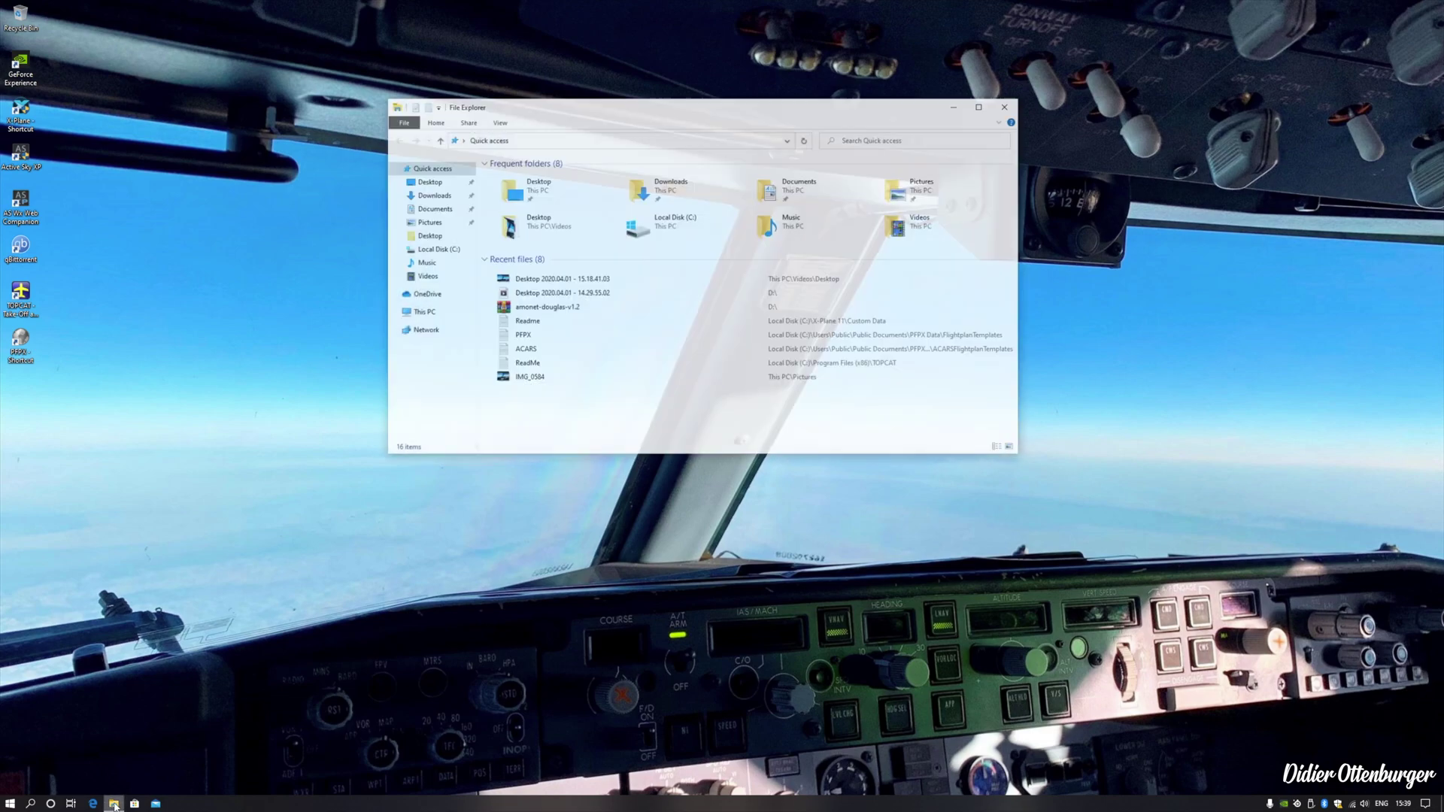
click(434, 197)
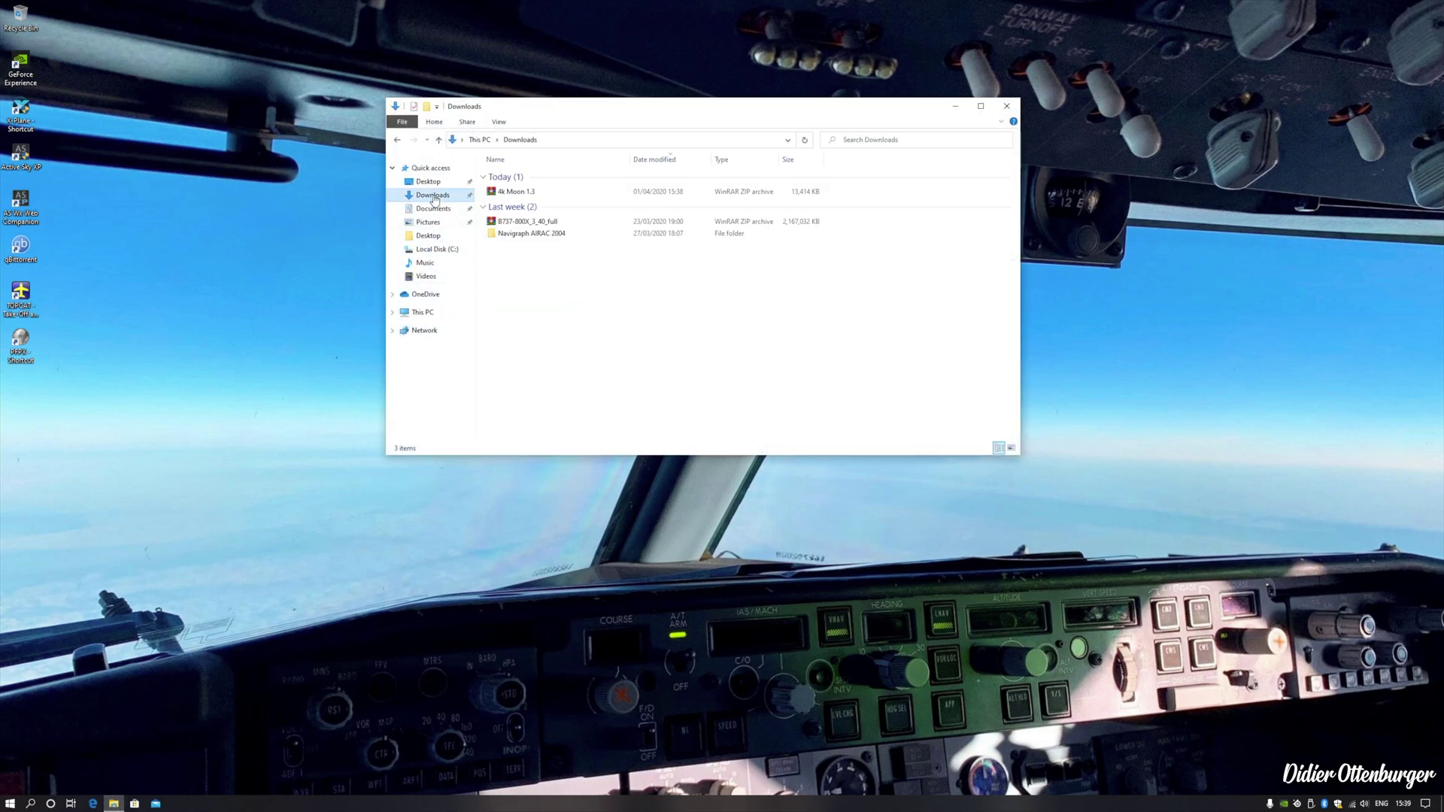
click(548, 195)
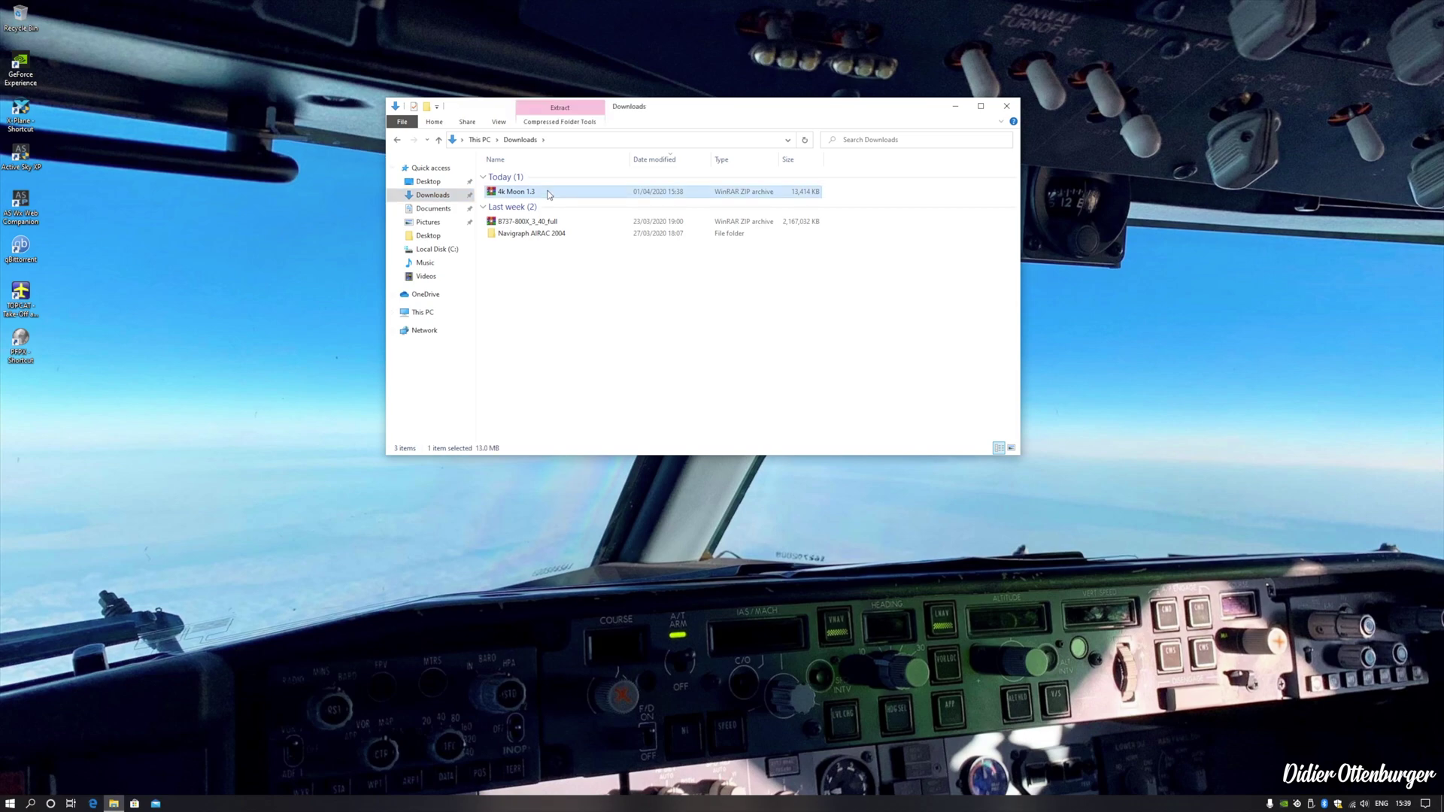
right_click(548, 195)
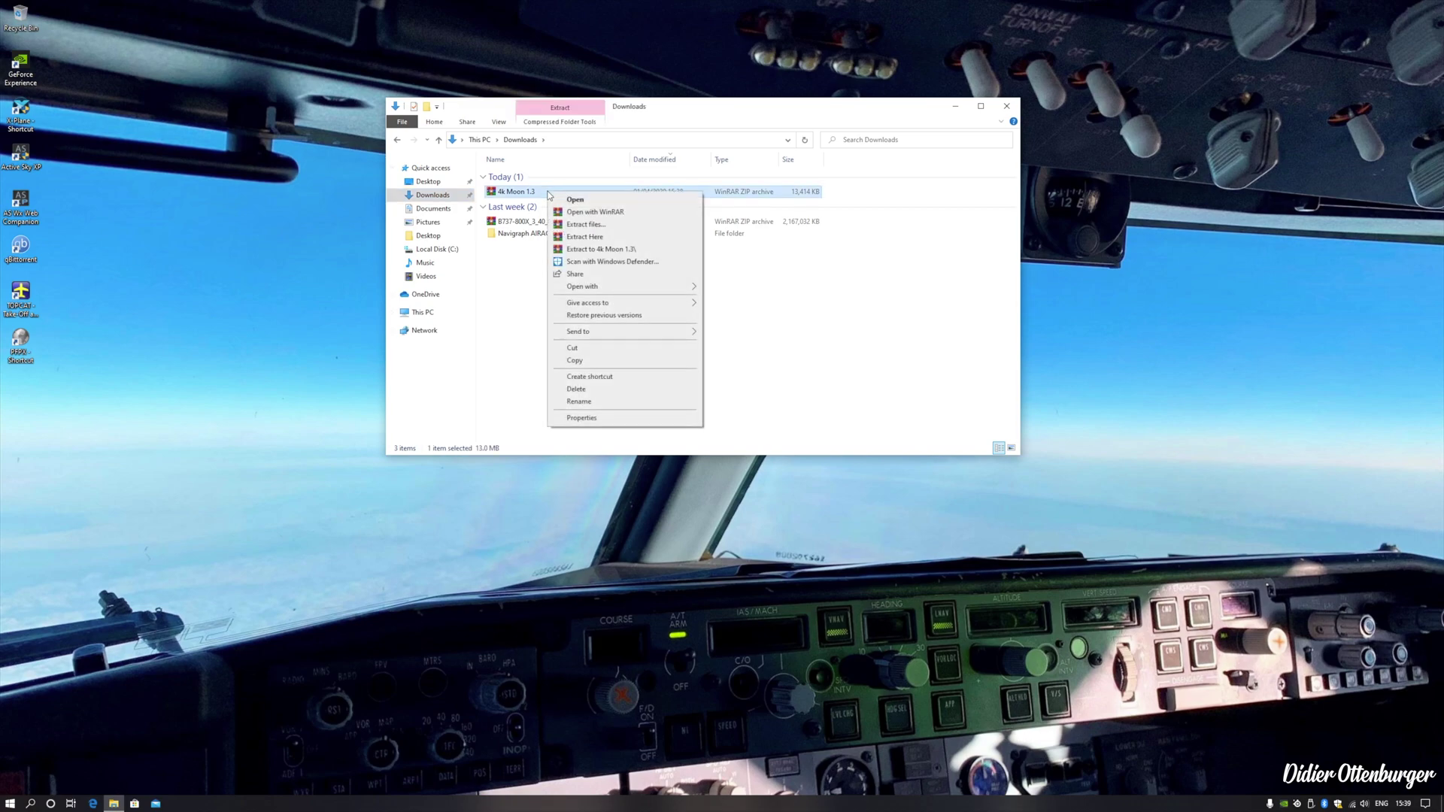
click(657, 250)
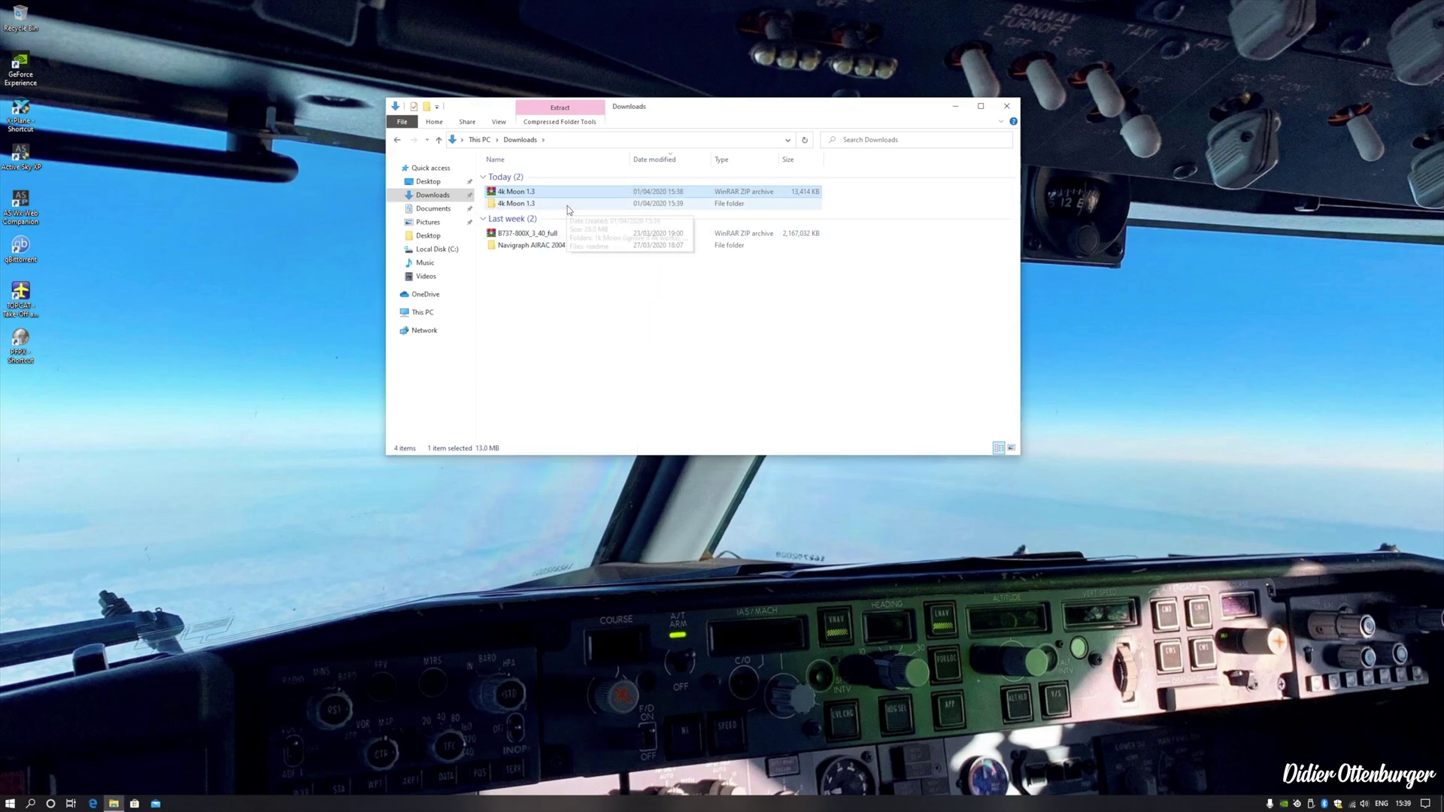
Open the '4k Moon 1.3' folder, then its '4k Moon' subfolder, and select the moon texture
double_click(566, 205)
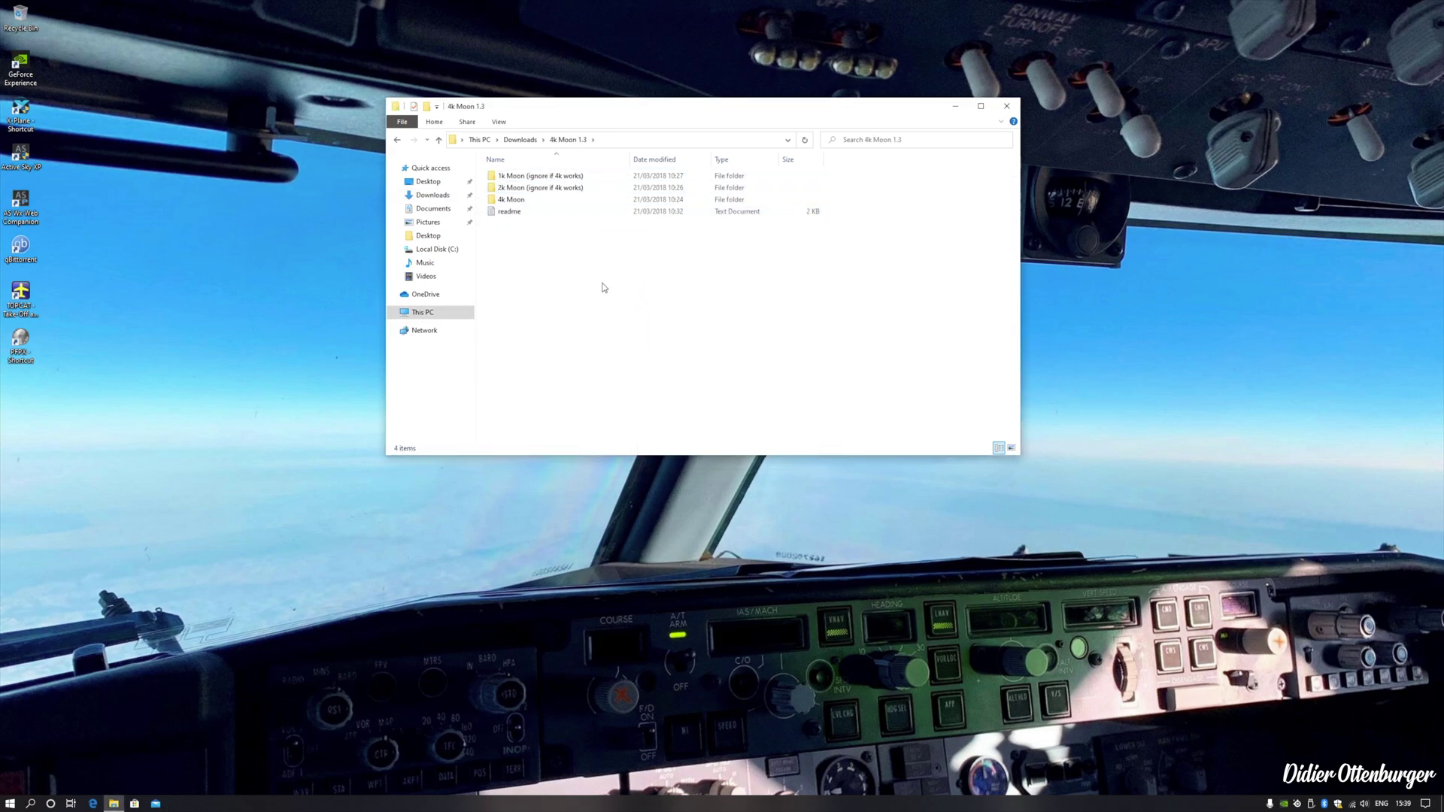
drag(691, 285, 585, 282)
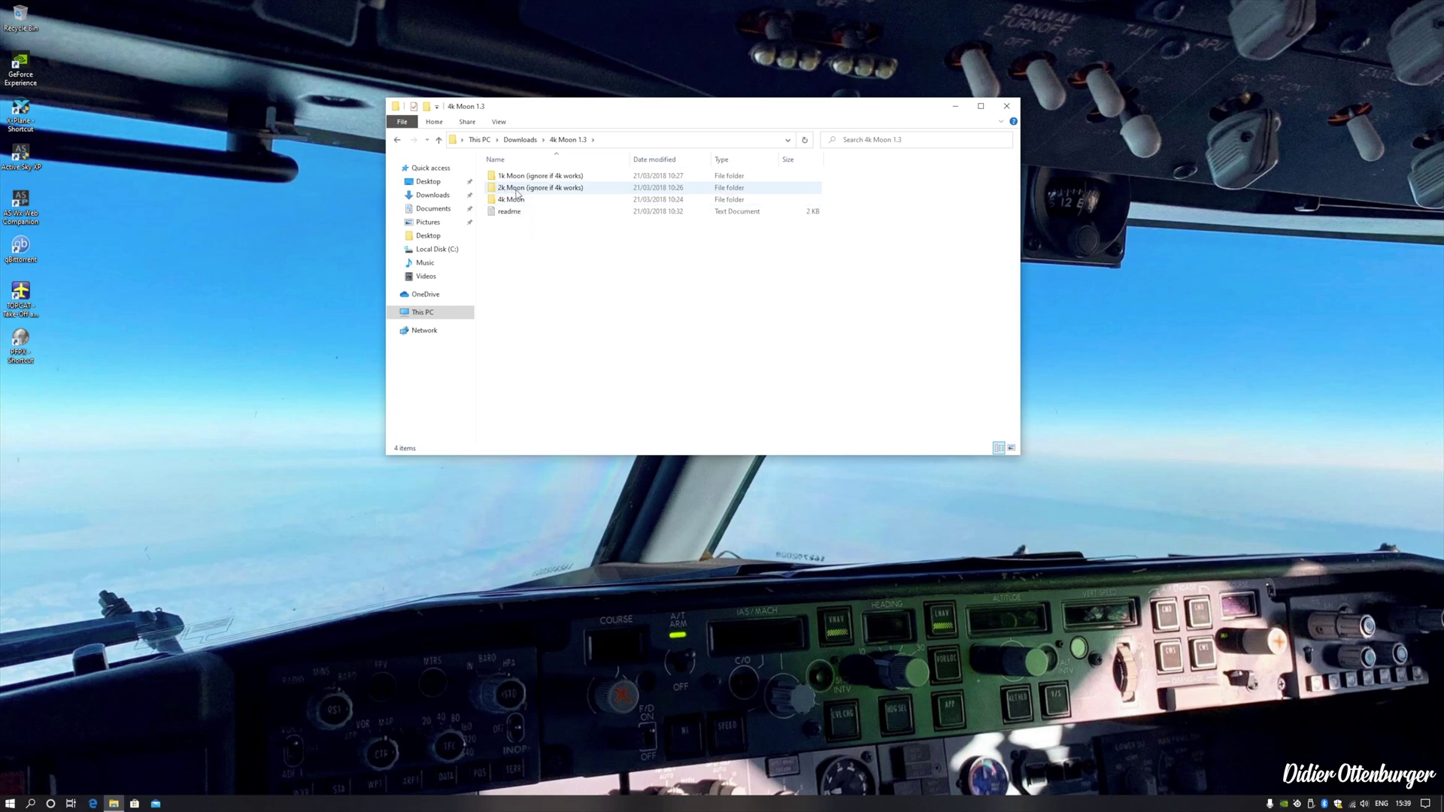
drag(588, 217, 548, 248)
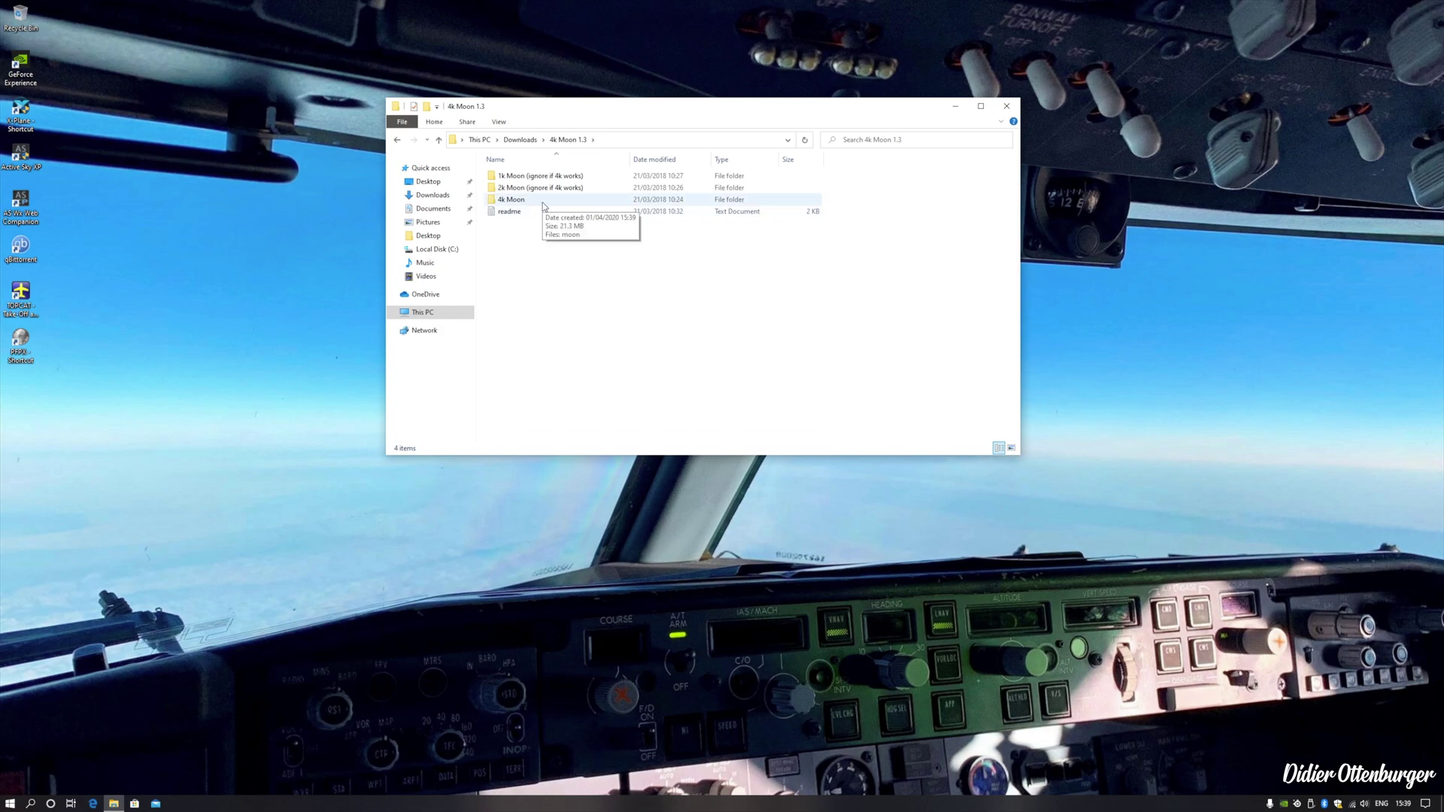
double_click(512, 199)
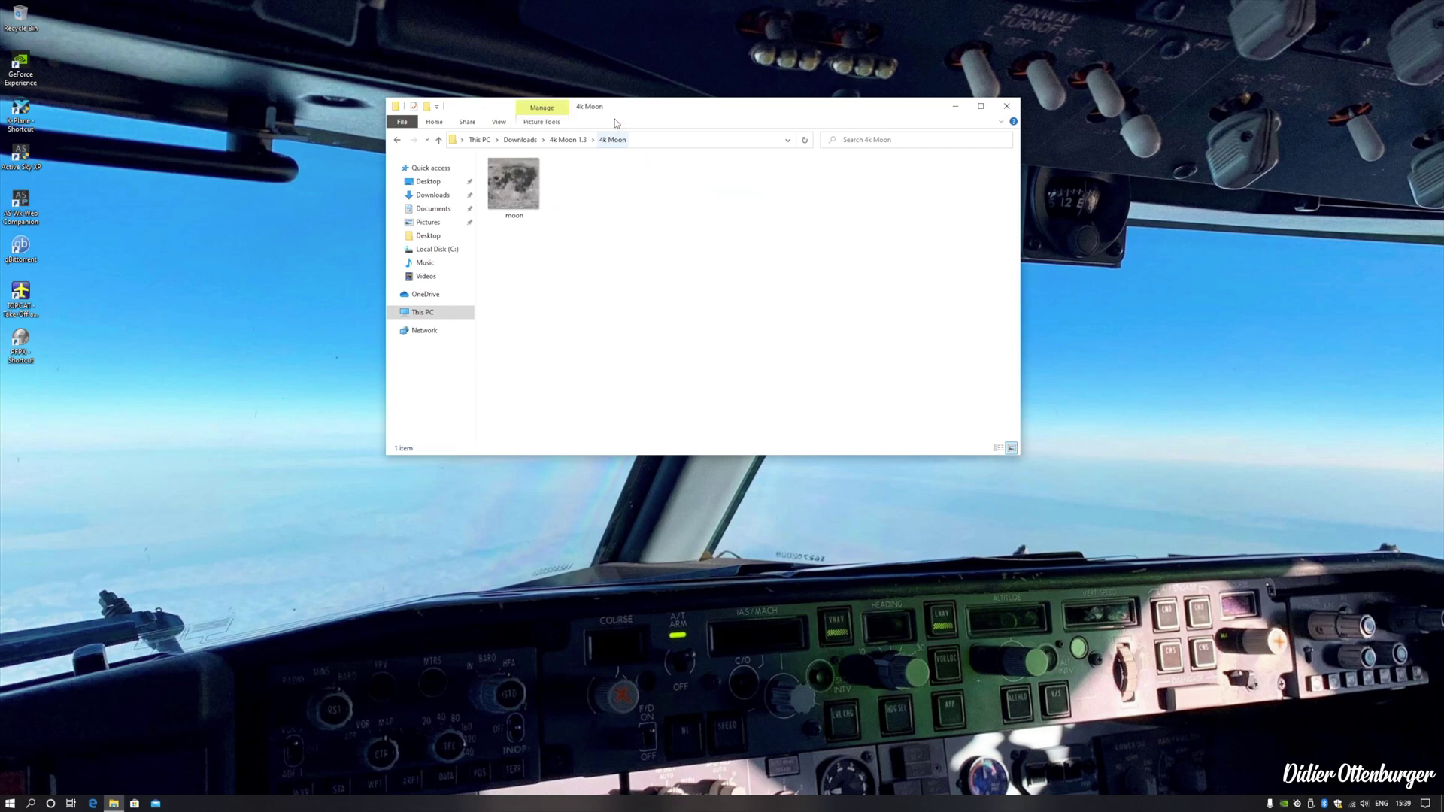
drag(625, 110, 955, 124)
click(857, 207)
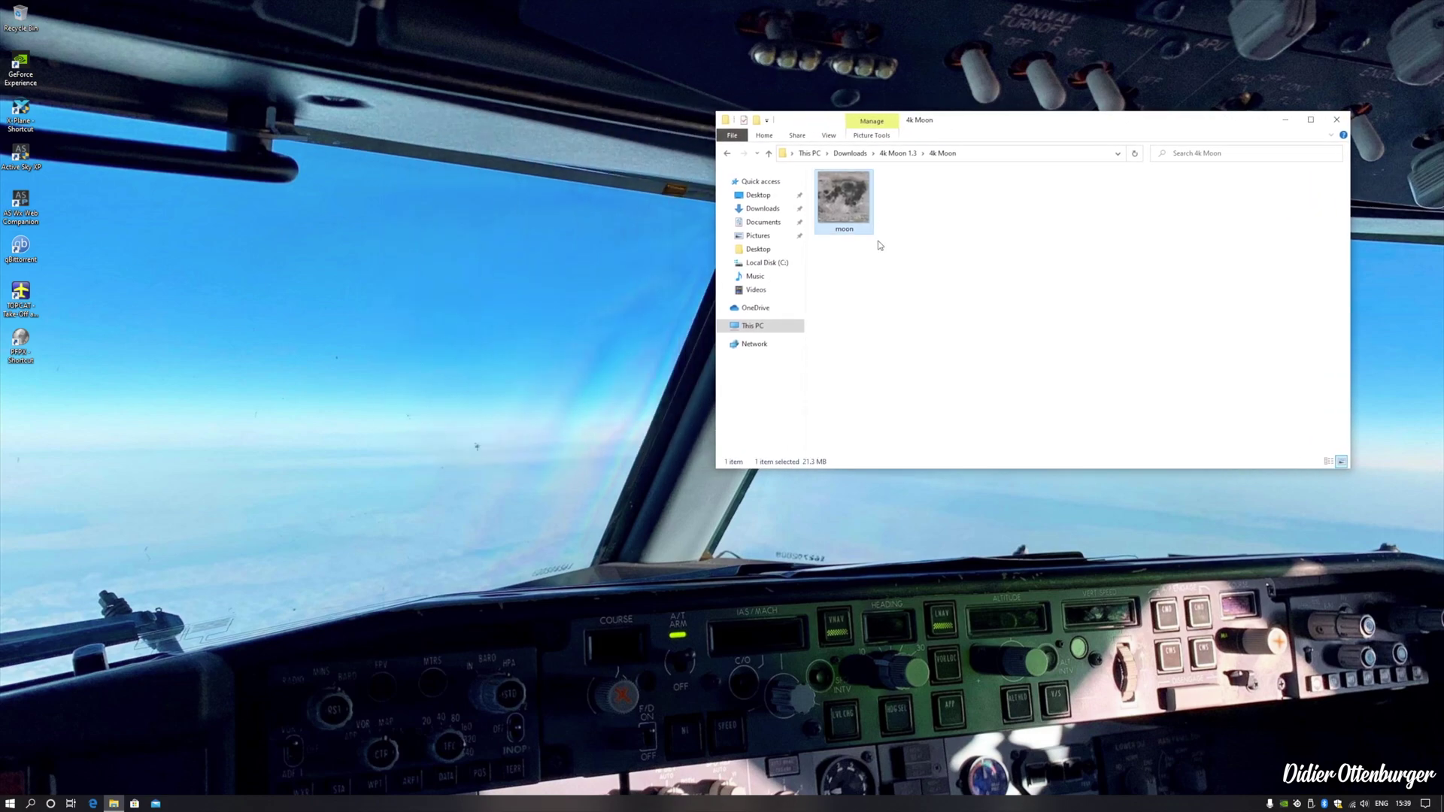
Open a second File Explorer window beside the 4k Moon window
right_click(113, 803)
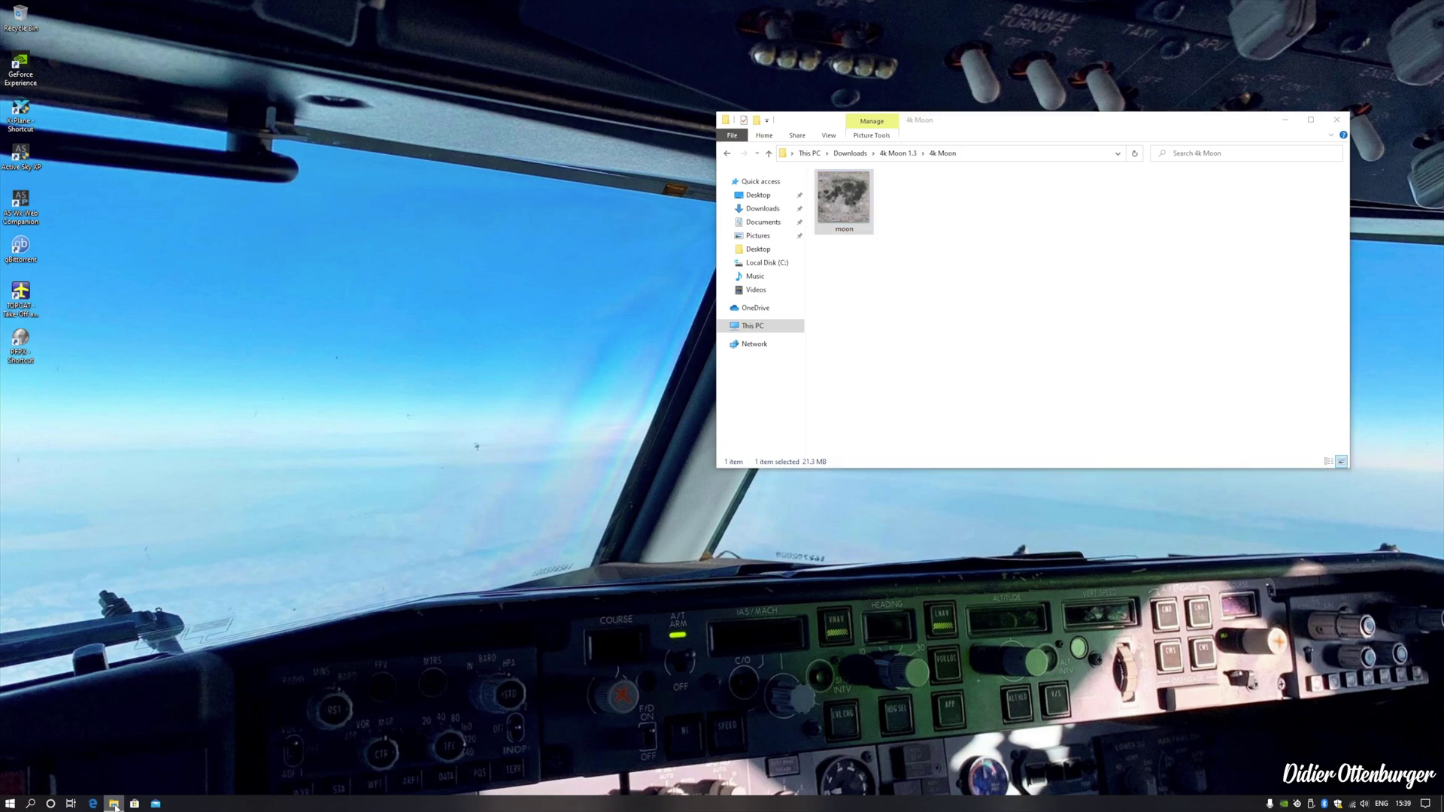
click(113, 746)
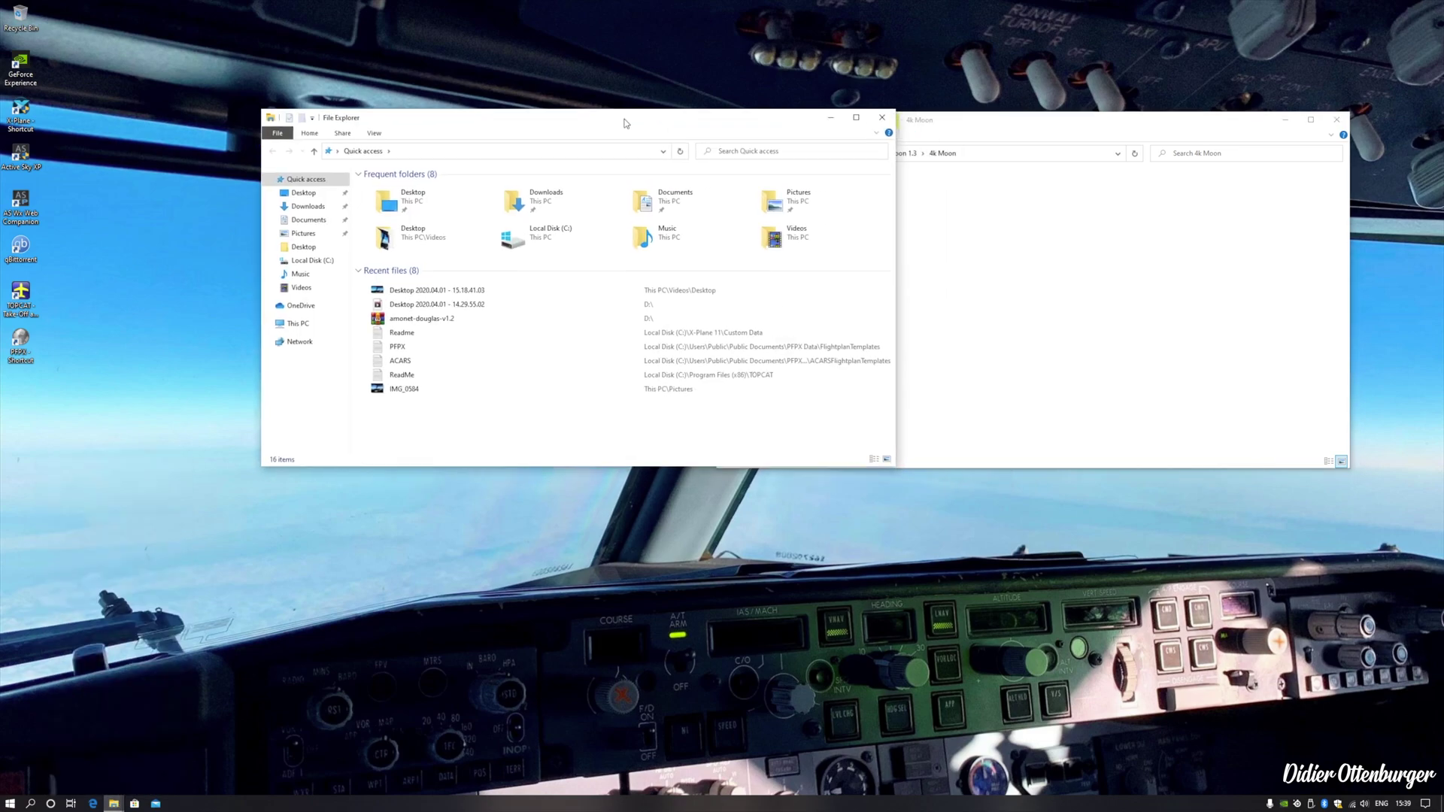
drag(831, 124, 649, 126)
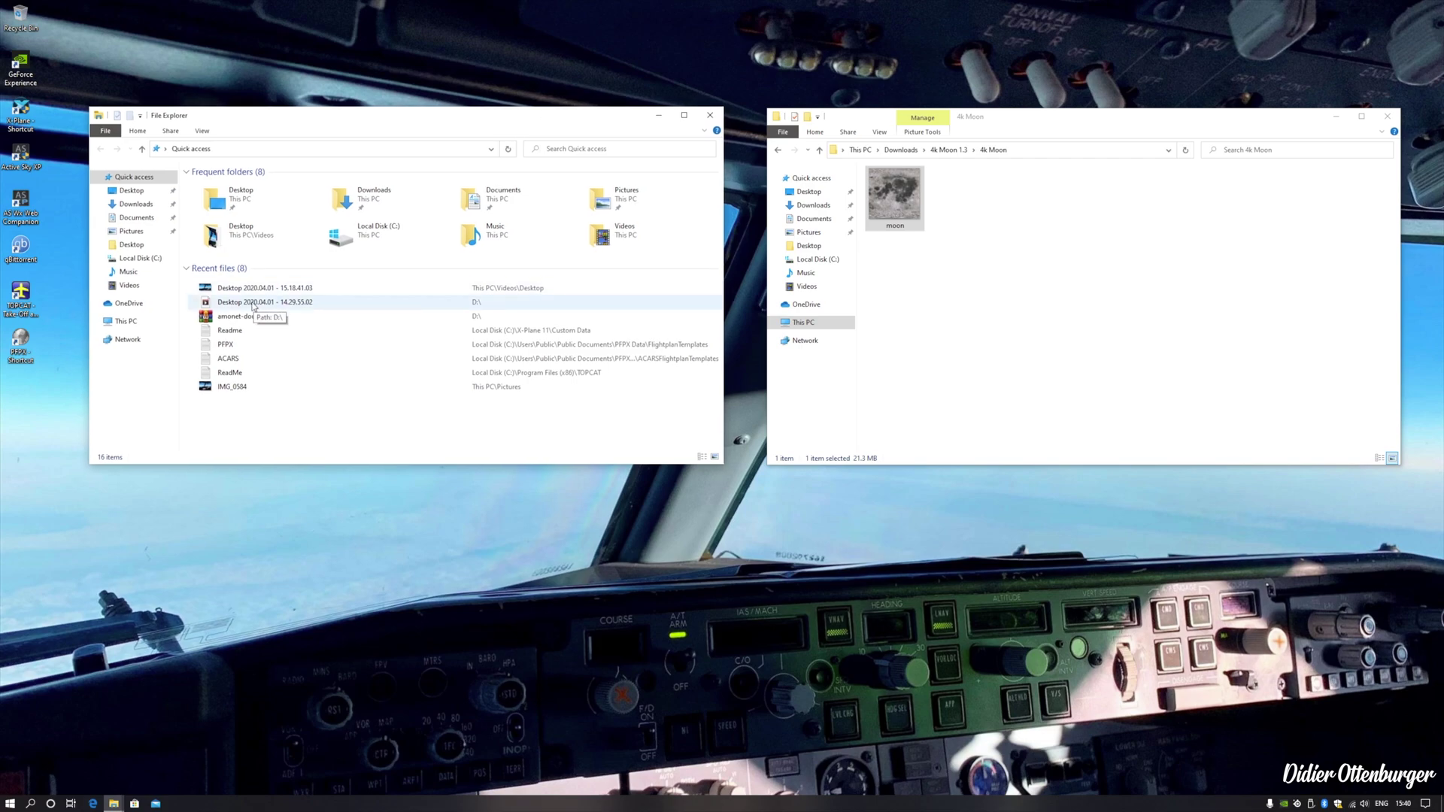
Navigate to C:\X-Plane 11\Resources\bitmaps\world in the new window
click(134, 321)
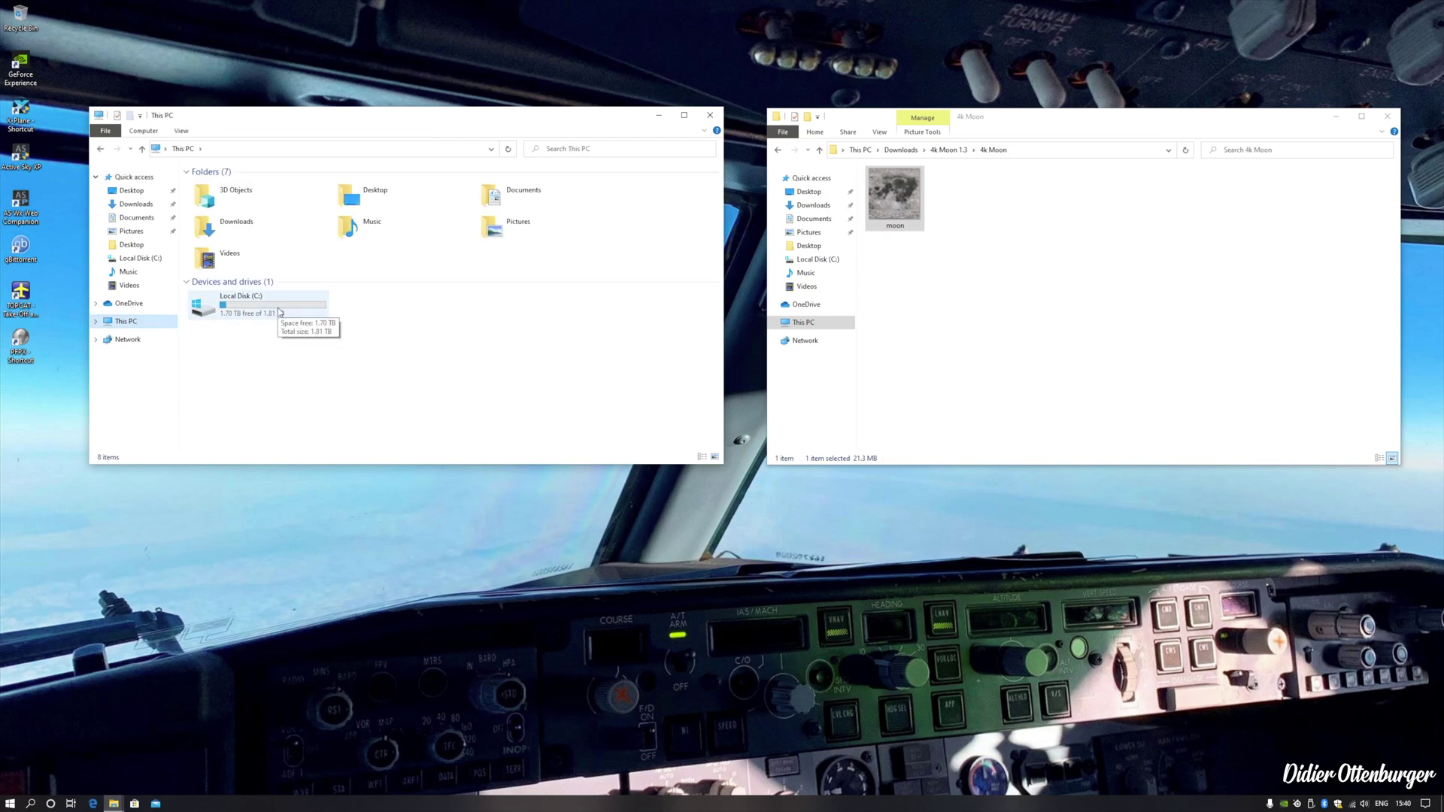
double_click(279, 312)
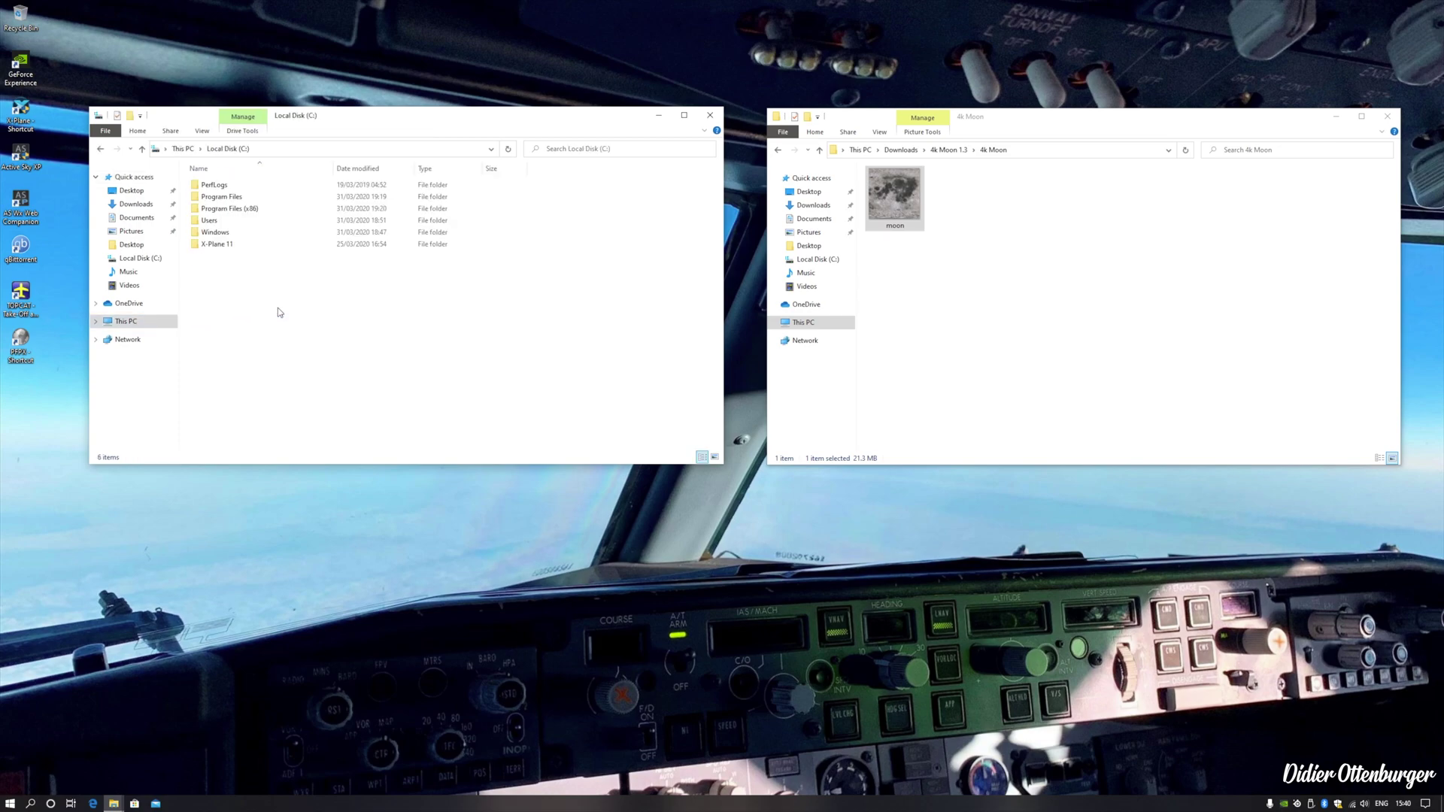
double_click(269, 244)
click(226, 232)
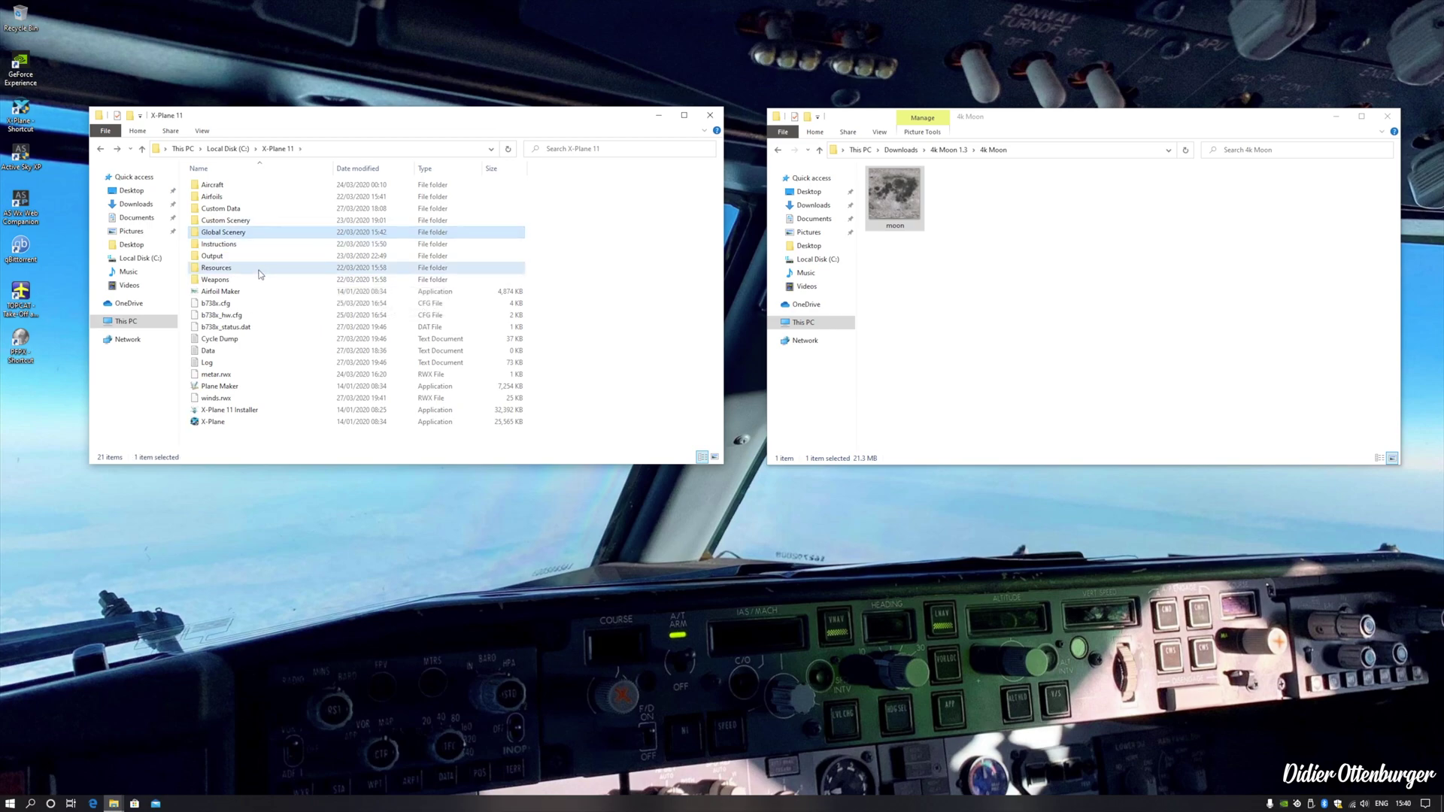
double_click(259, 270)
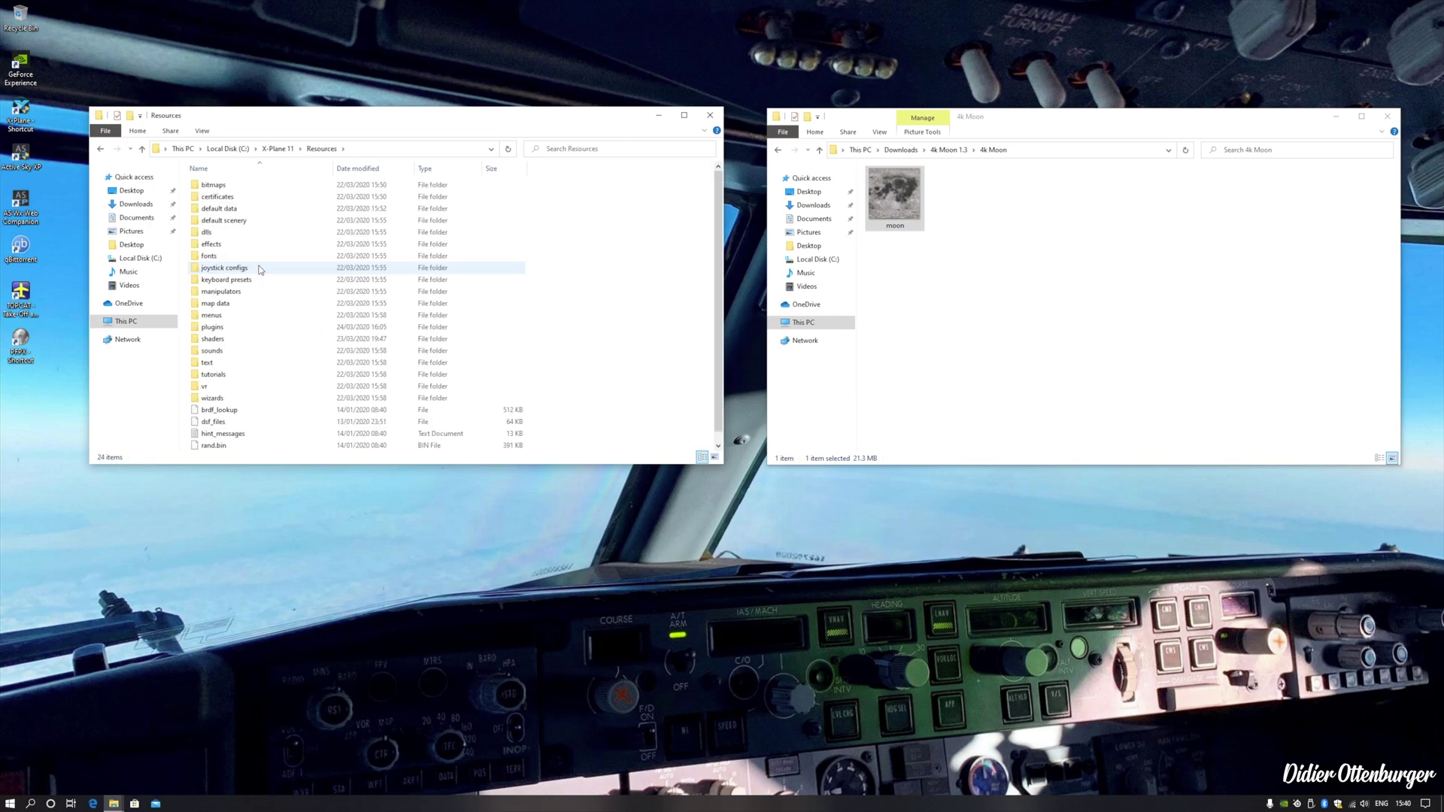
mouse_move(214, 185)
double_click(263, 188)
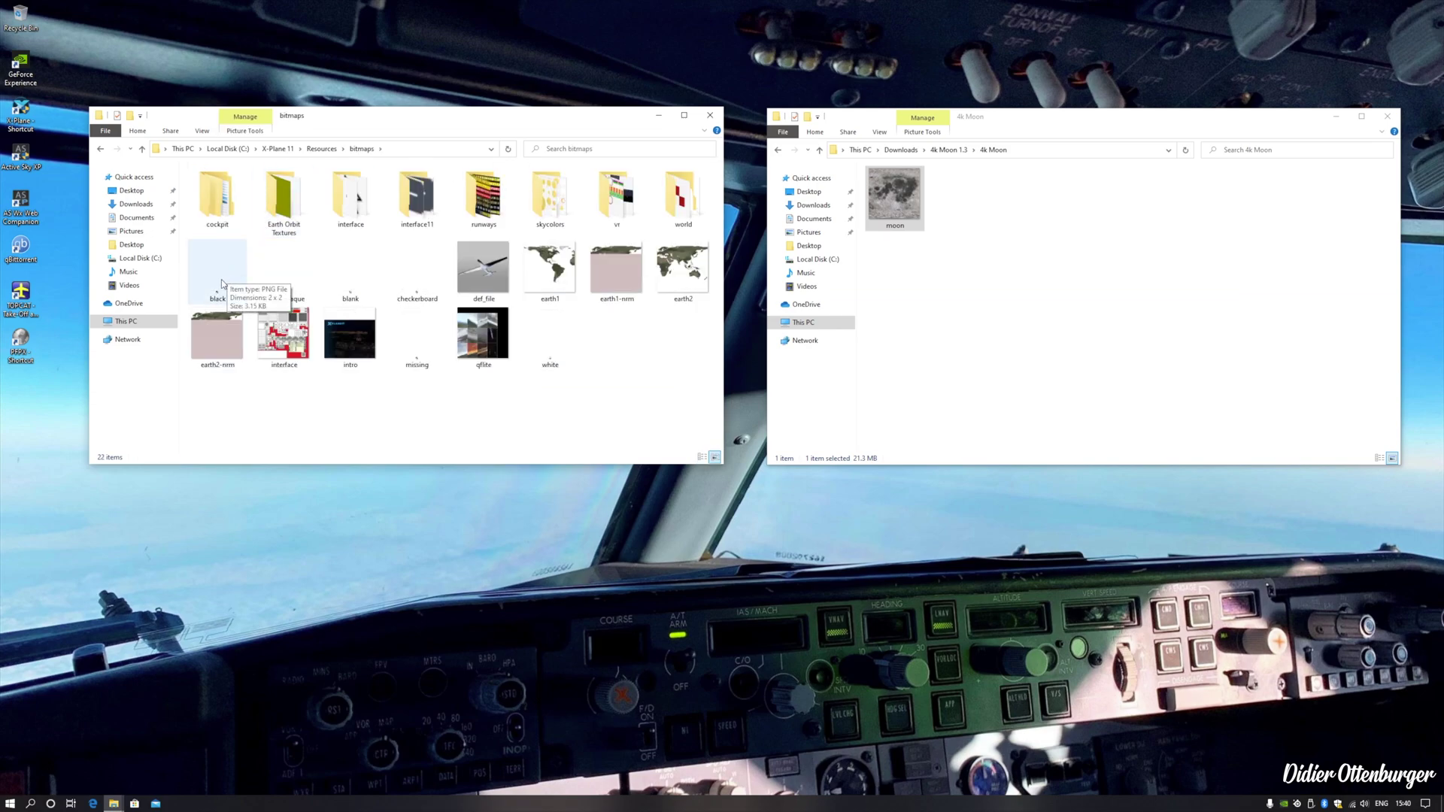
double_click(673, 211)
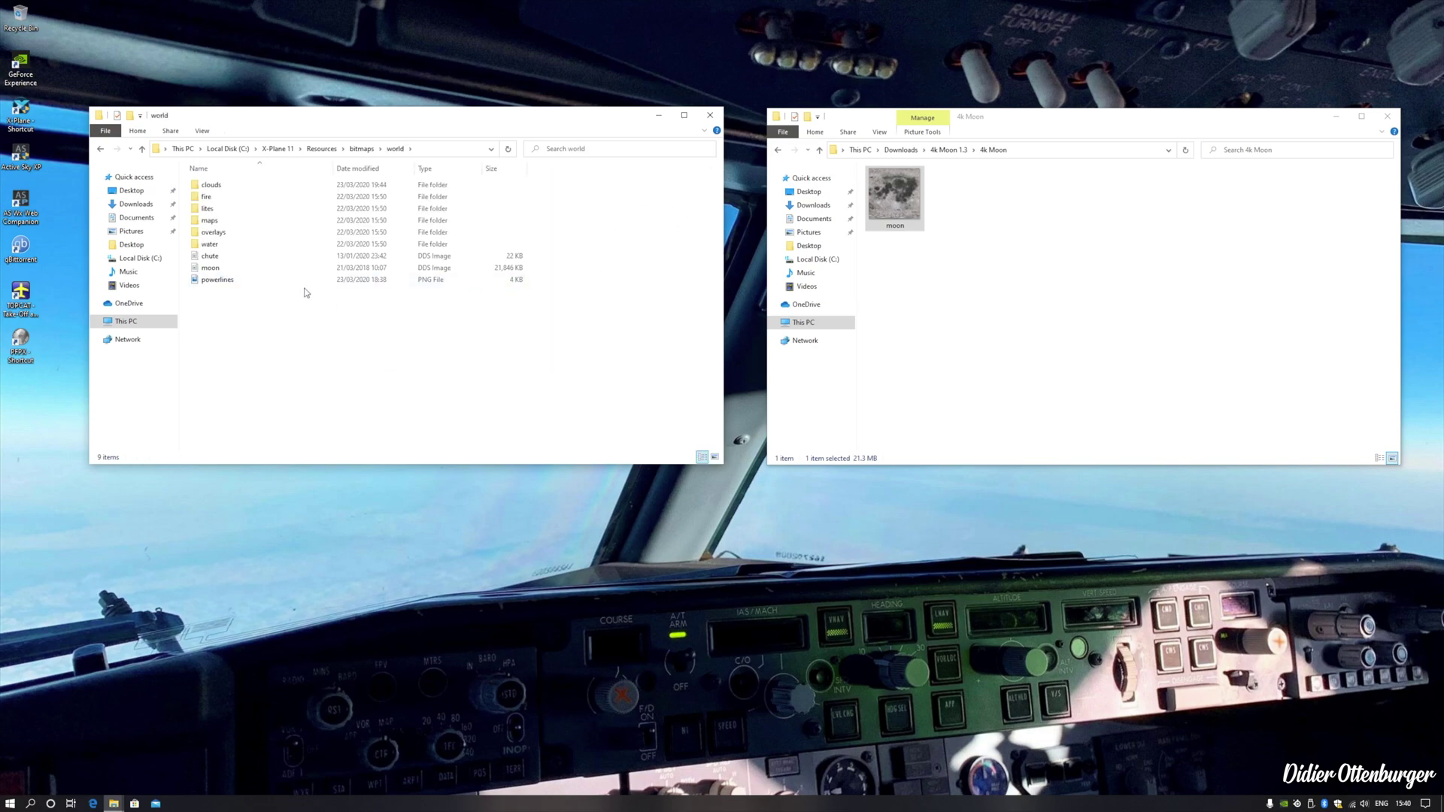
Drag the new 21.3 MB moon texture into world, replacing the old moon.dds
click(245, 269)
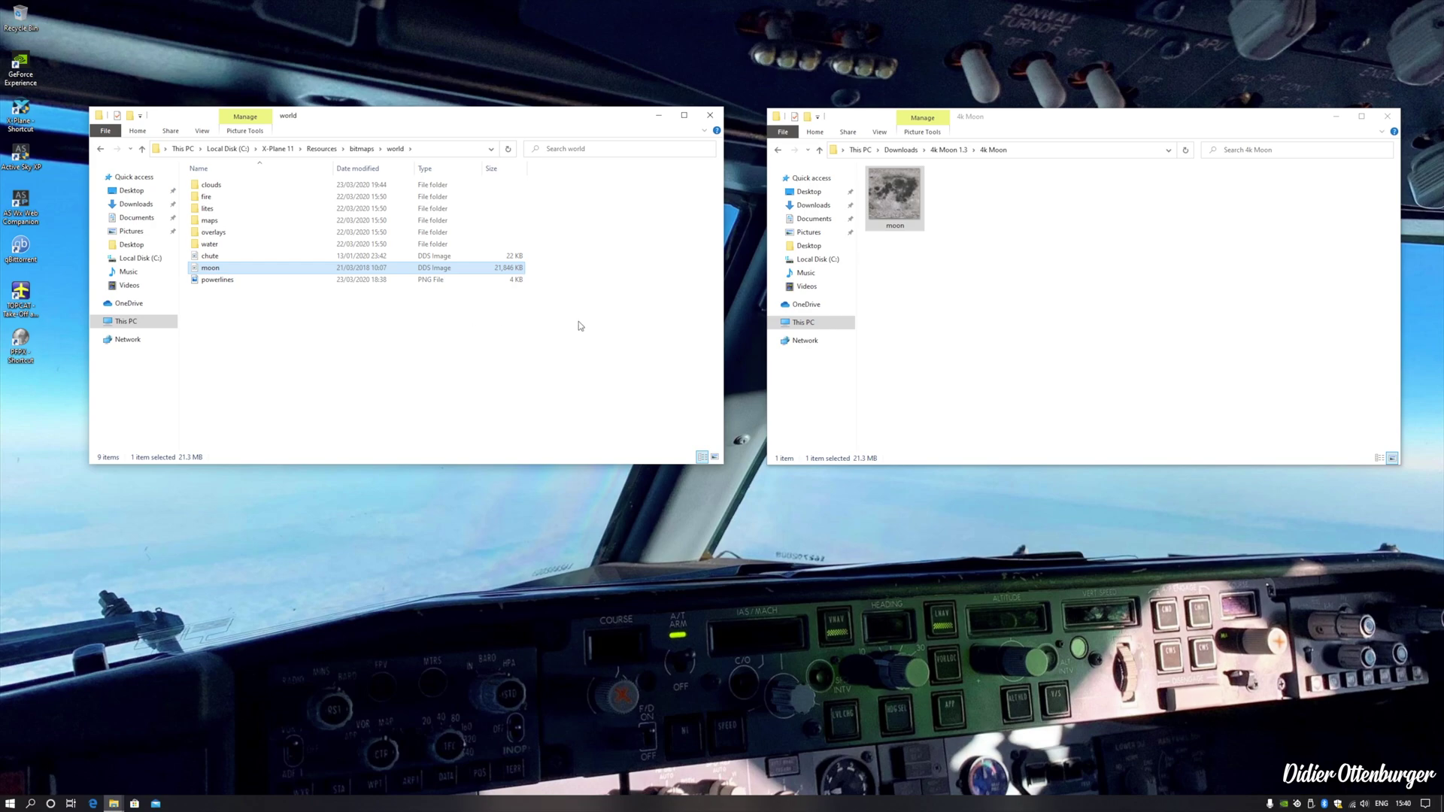
drag(885, 196, 447, 358)
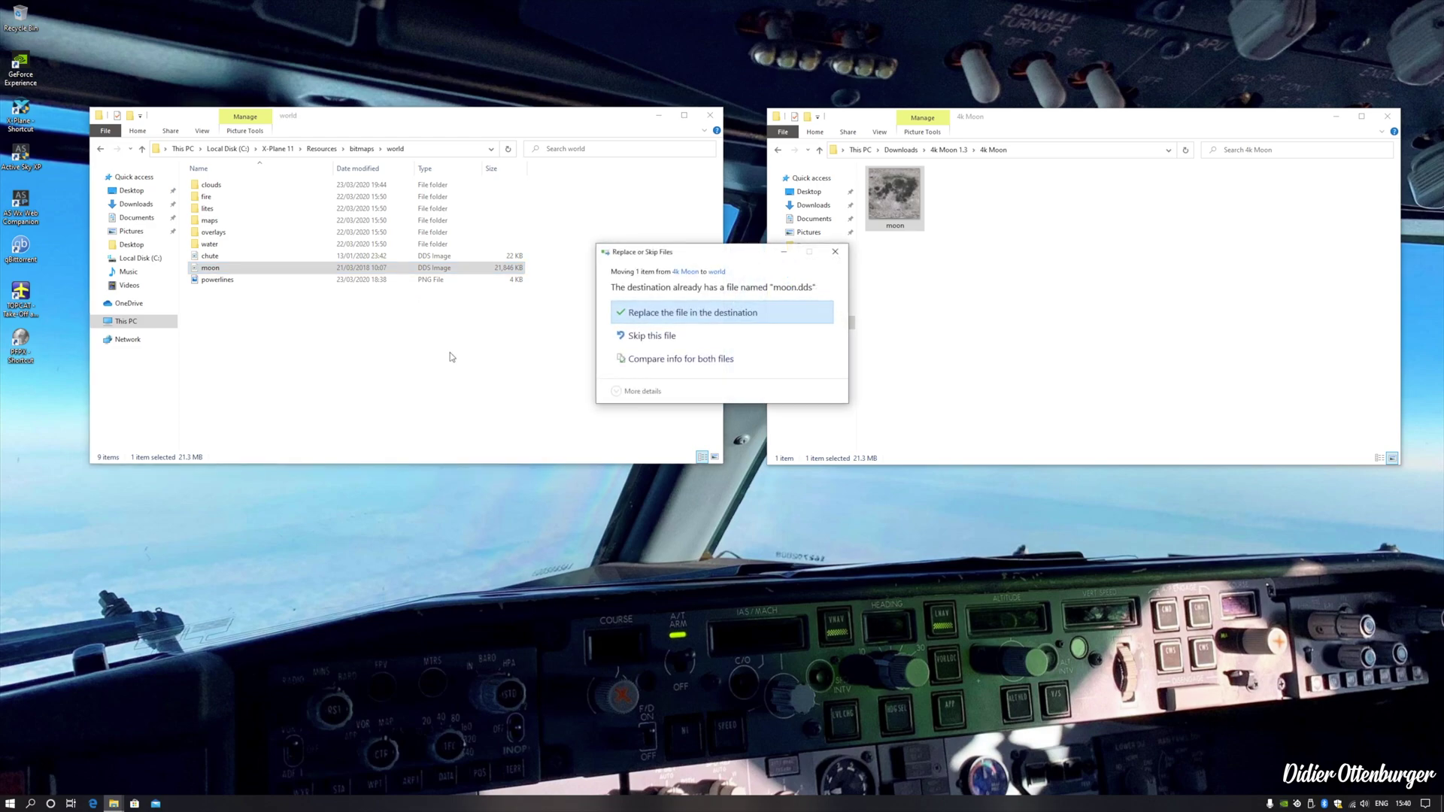
click(730, 319)
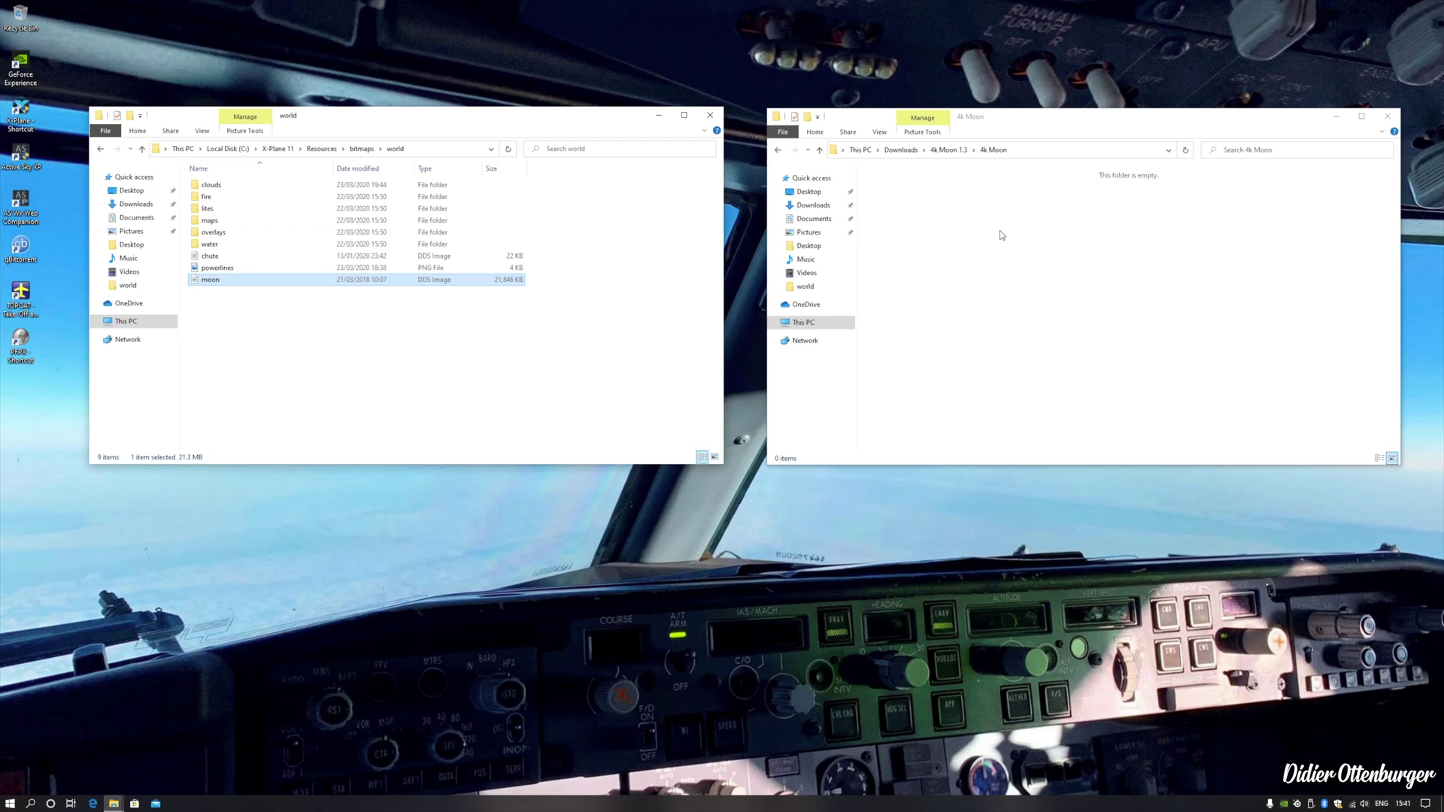
Close the world and 4k Moon File Explorer windows
click(710, 116)
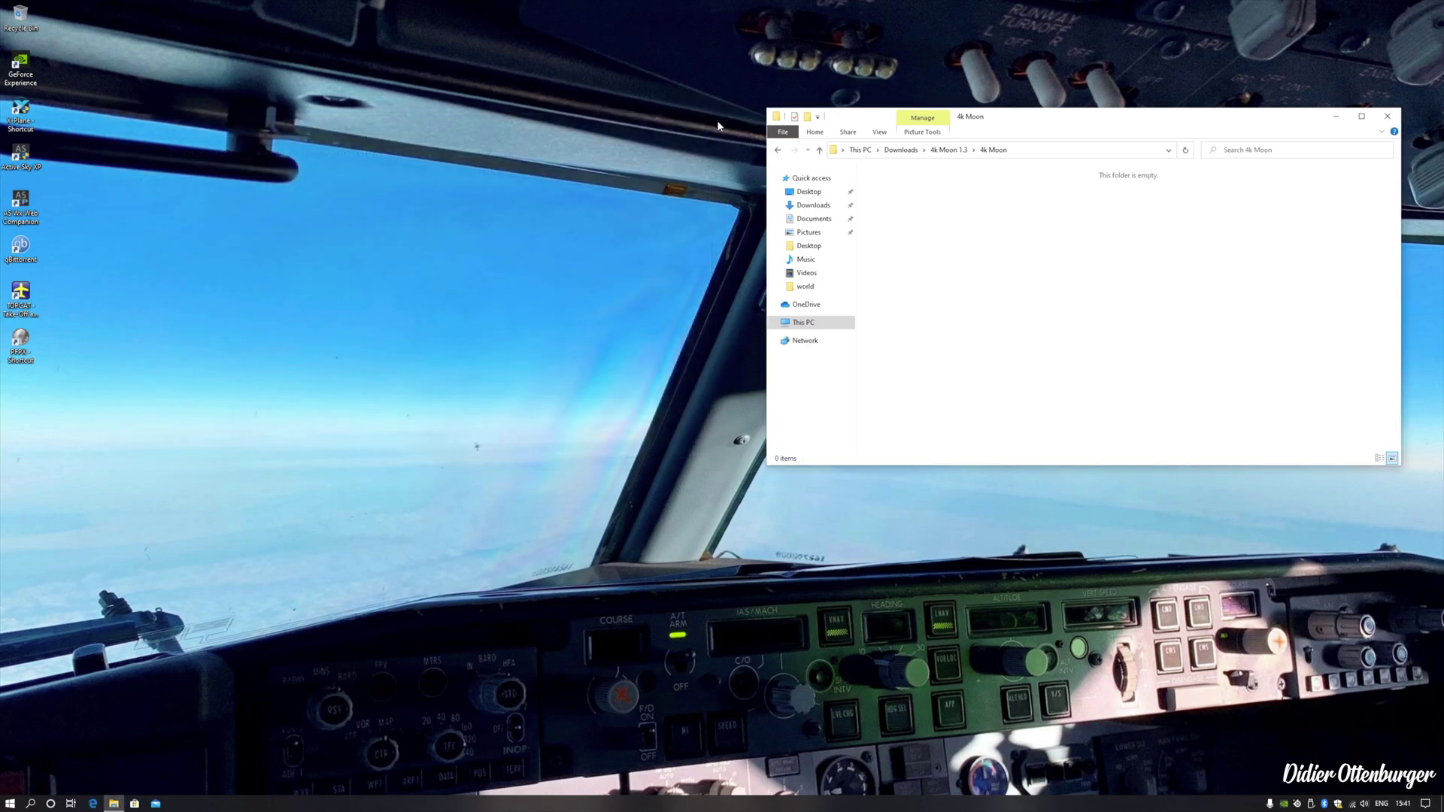
click(1387, 116)
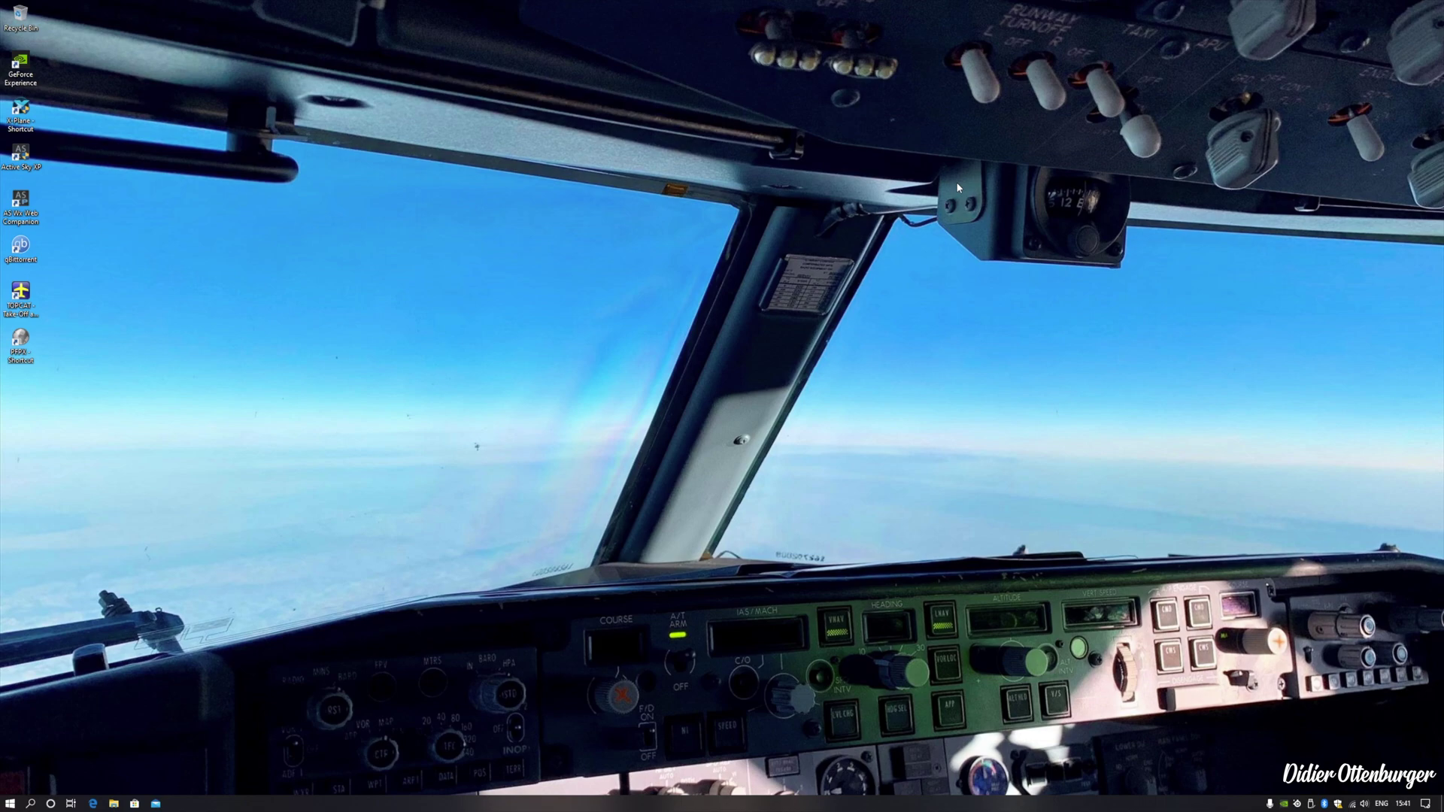